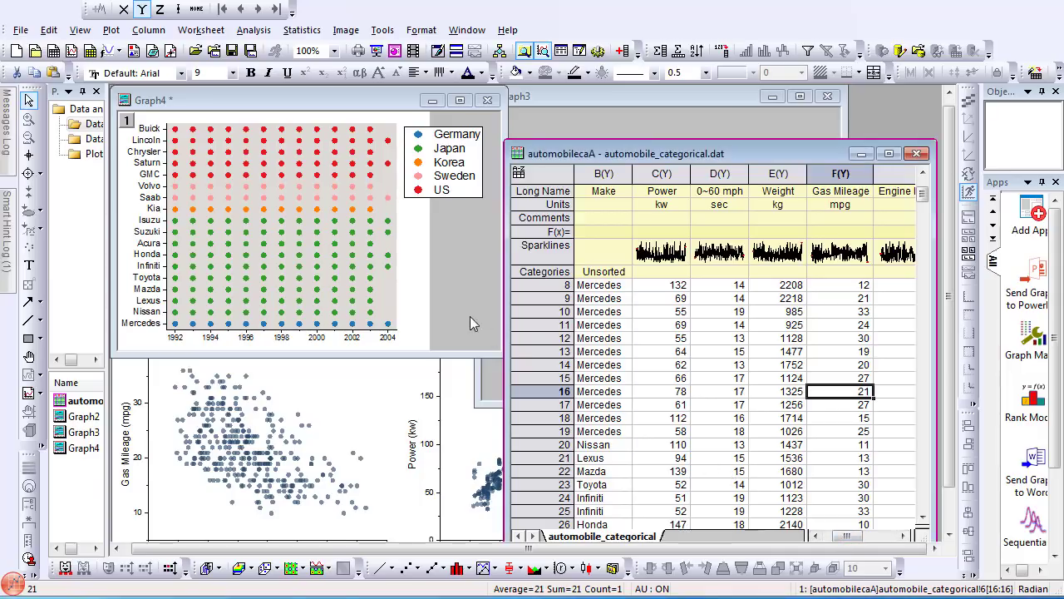
- Cycle through Graph3 and Graph2 so the Graph4 car-makes dot plot ends up on top
left_click(558, 116)
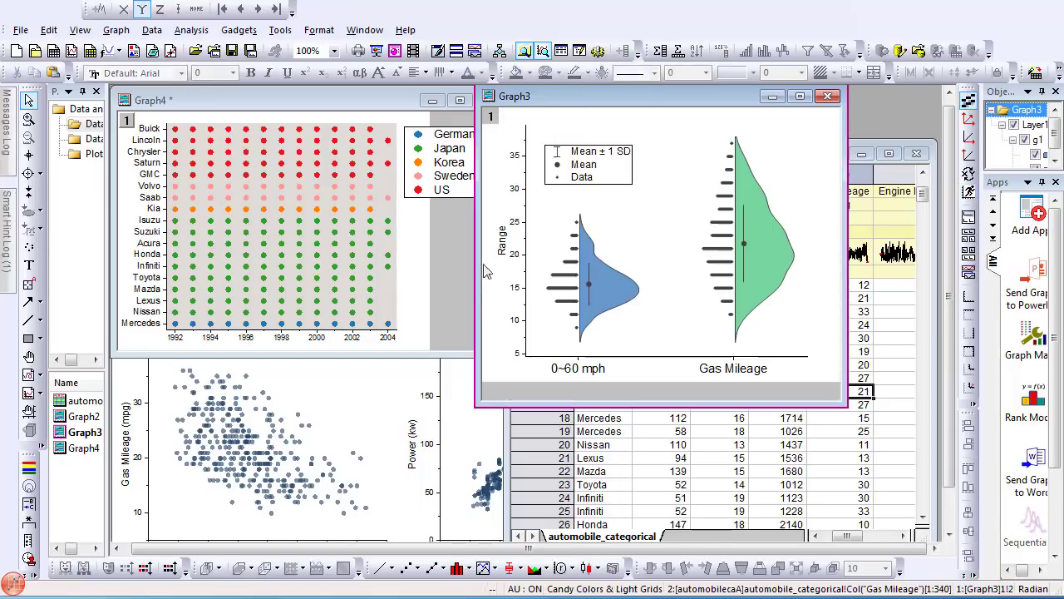
left_click(424, 389)
left_click(425, 274)
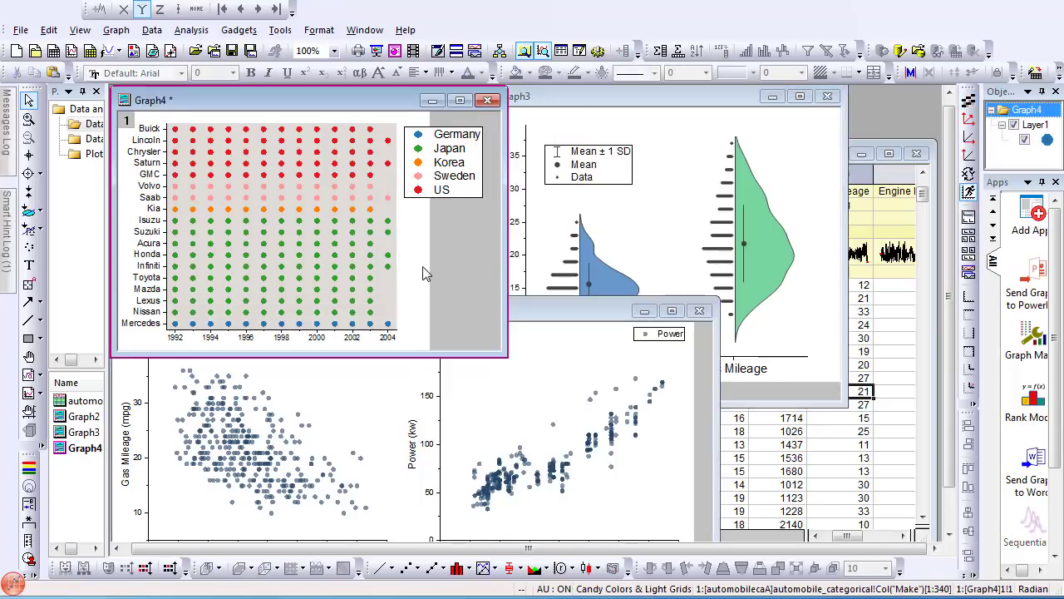
- Use Data Highlighter on the GMC 1993 point, then check it in Graph3 and worksheet row 278
left_click(28, 176)
left_click(40, 178)
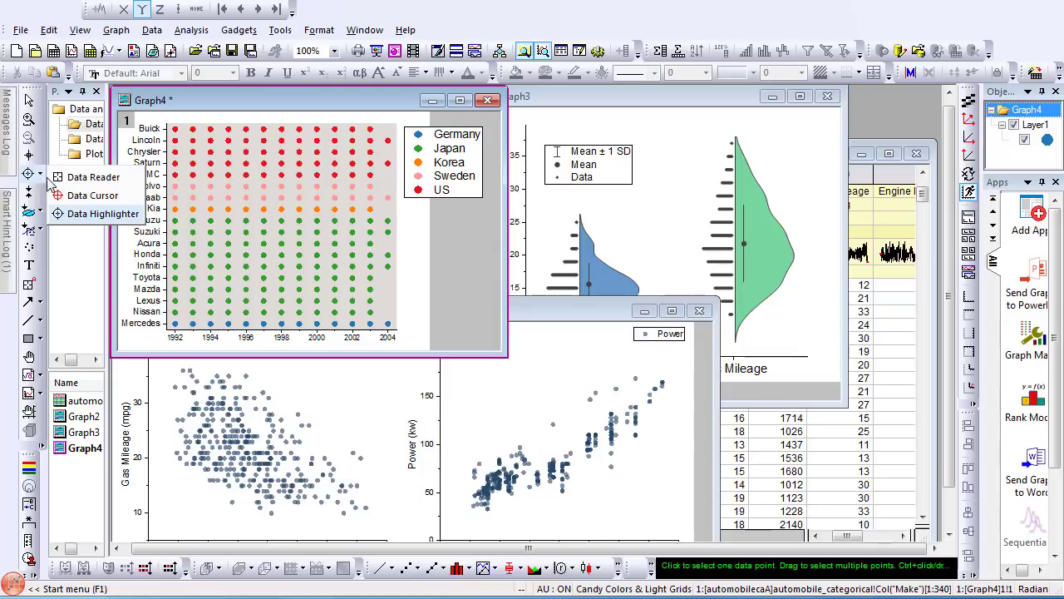
left_click(121, 211)
left_click(193, 176)
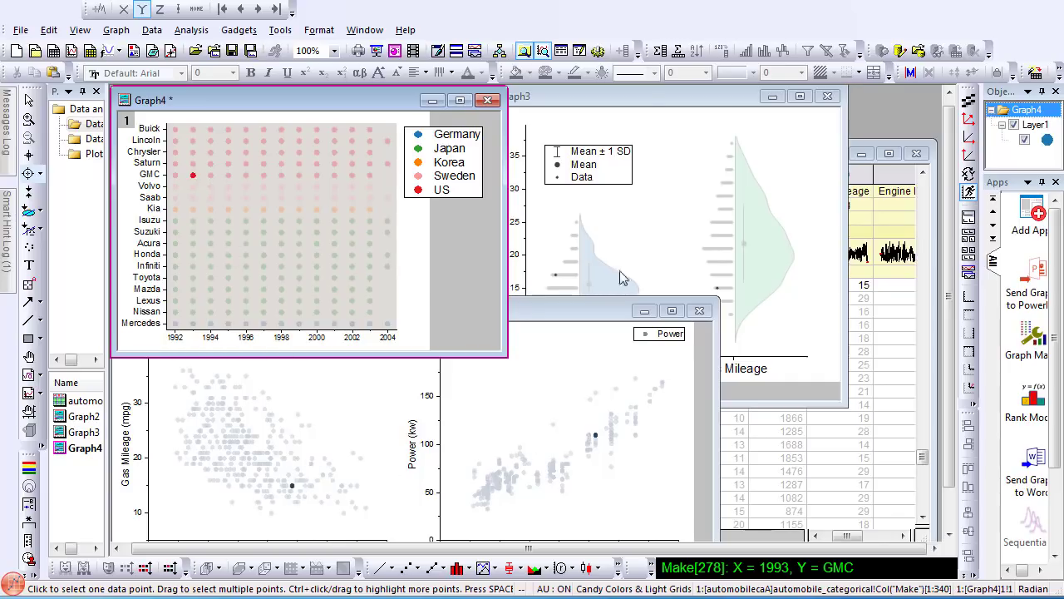
left_click(648, 106)
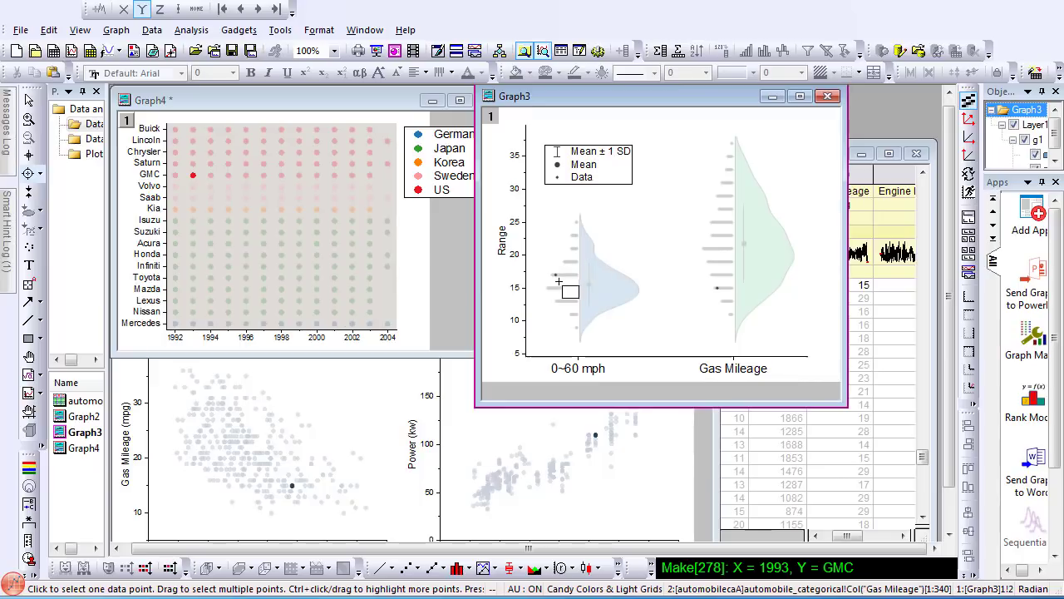
left_click(862, 174)
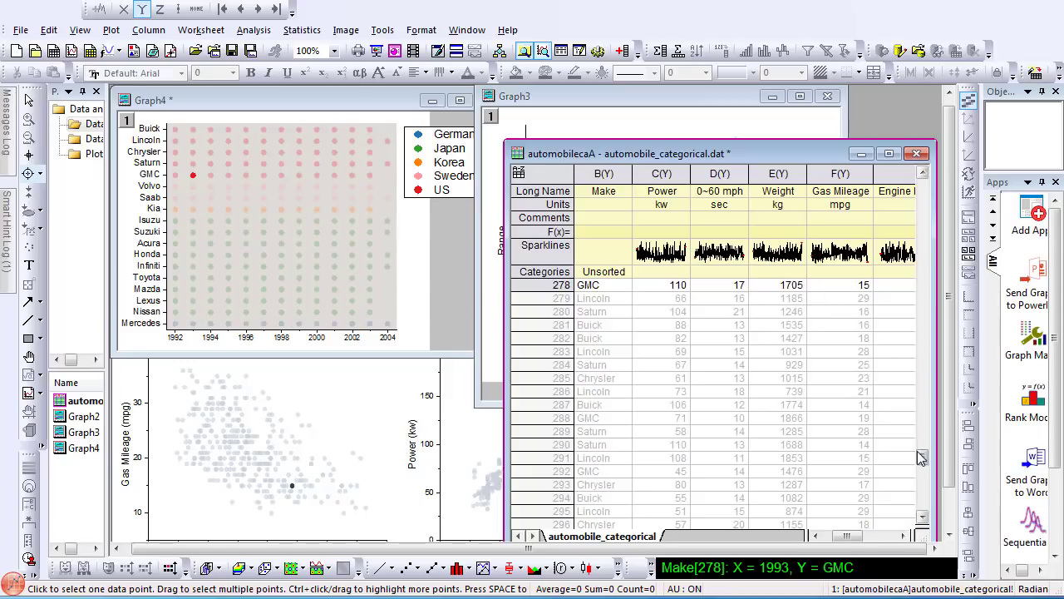
- Ctrl-highlight five high-mileage points in Graph2's Gas Mileage scatter
left_click(385, 421)
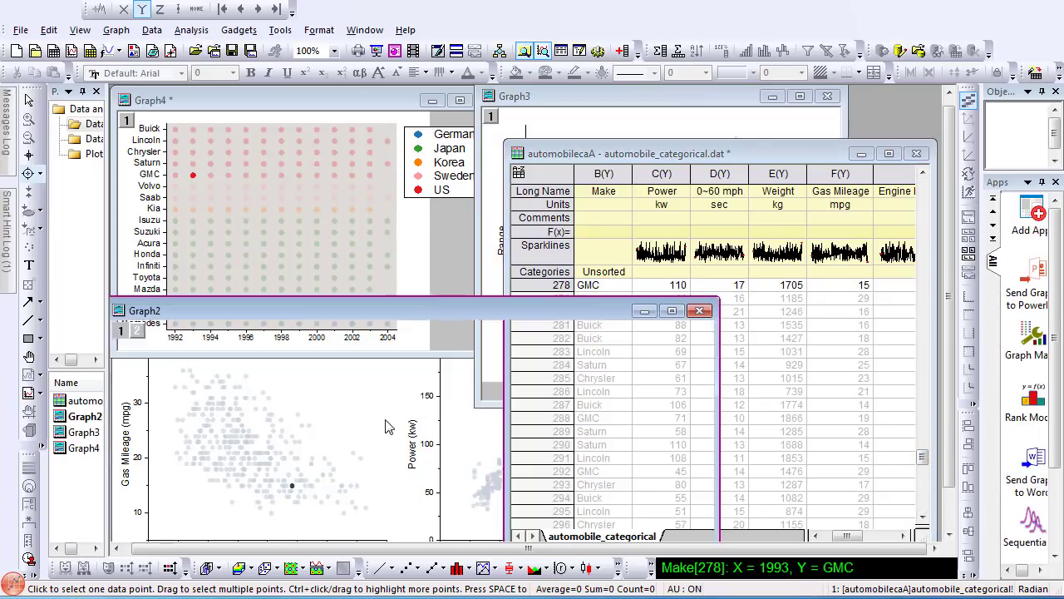
key("ctrl")
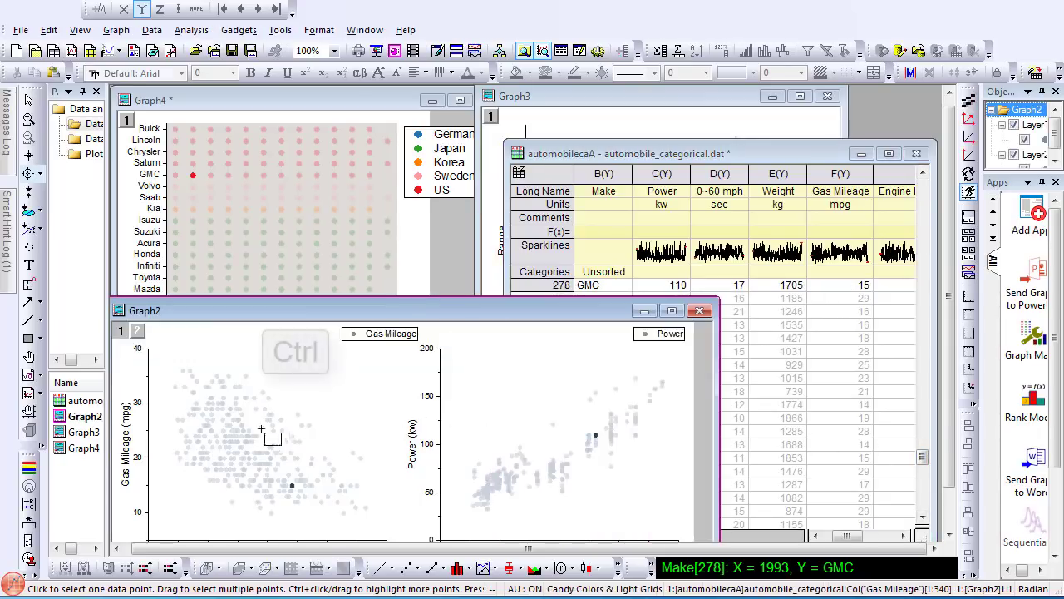
left_click(218, 377)
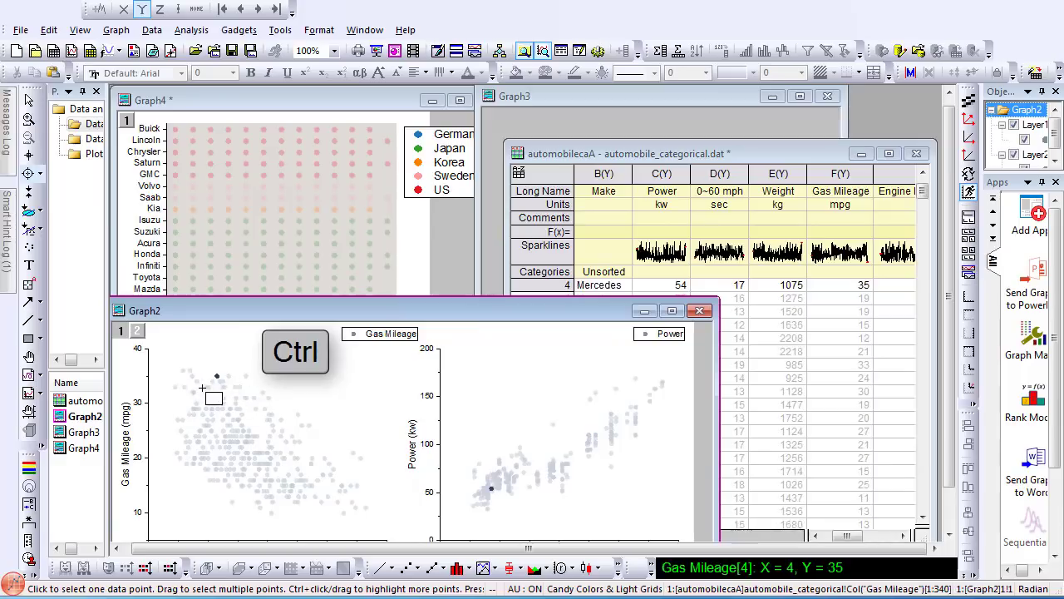
left_click(206, 386, "ctrl")
left_click(211, 409, "ctrl")
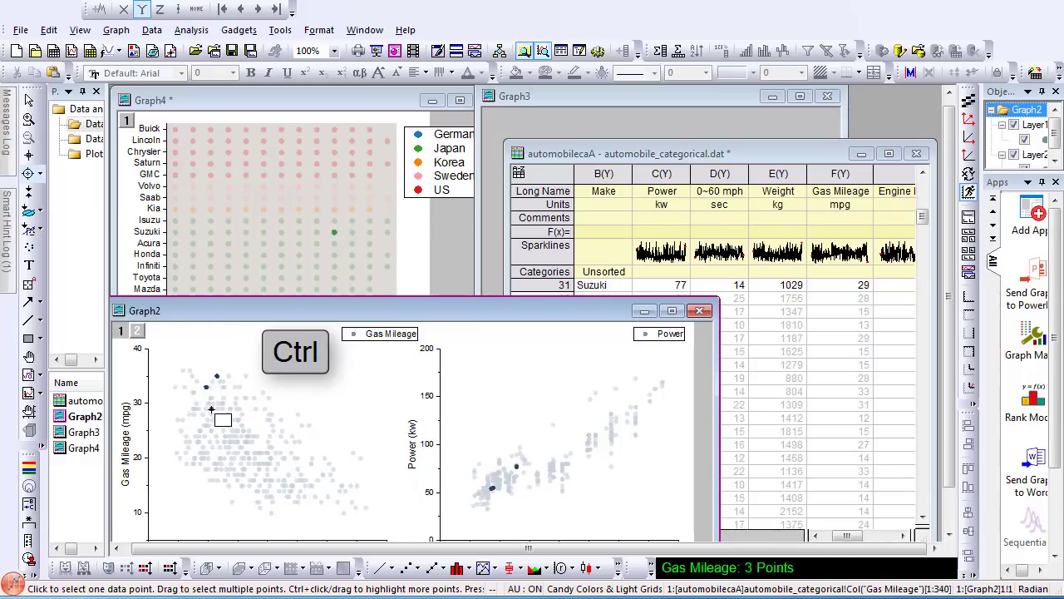
left_click(227, 426, "ctrl")
left_click(245, 441, "ctrl")
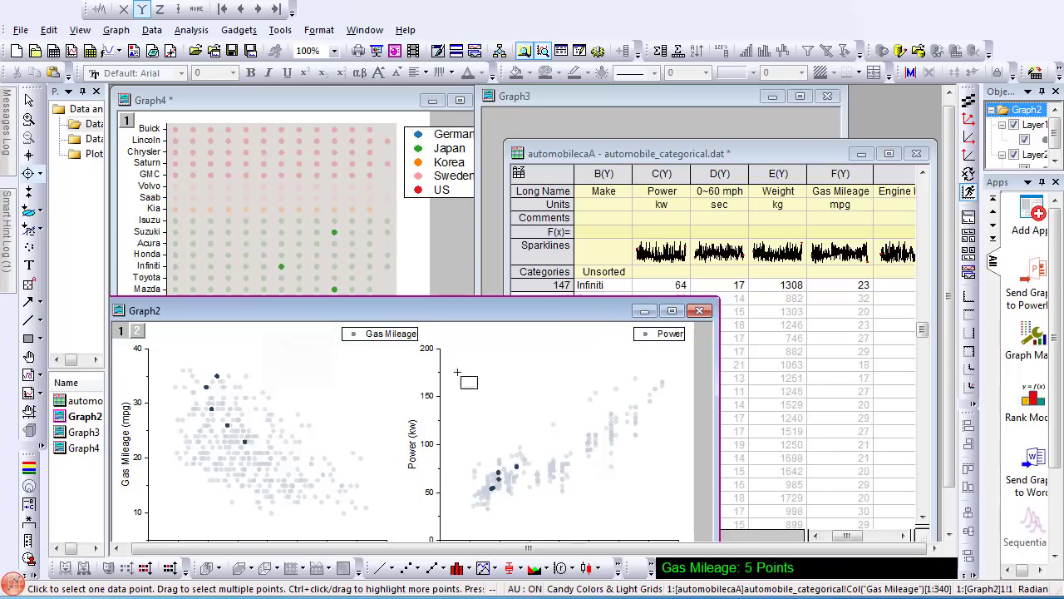
- Add worksheet rows 149, 151, 152 and 154, then check highlights in Graph4 and Graph3
left_click(642, 175)
left_click(561, 311, "ctrl")
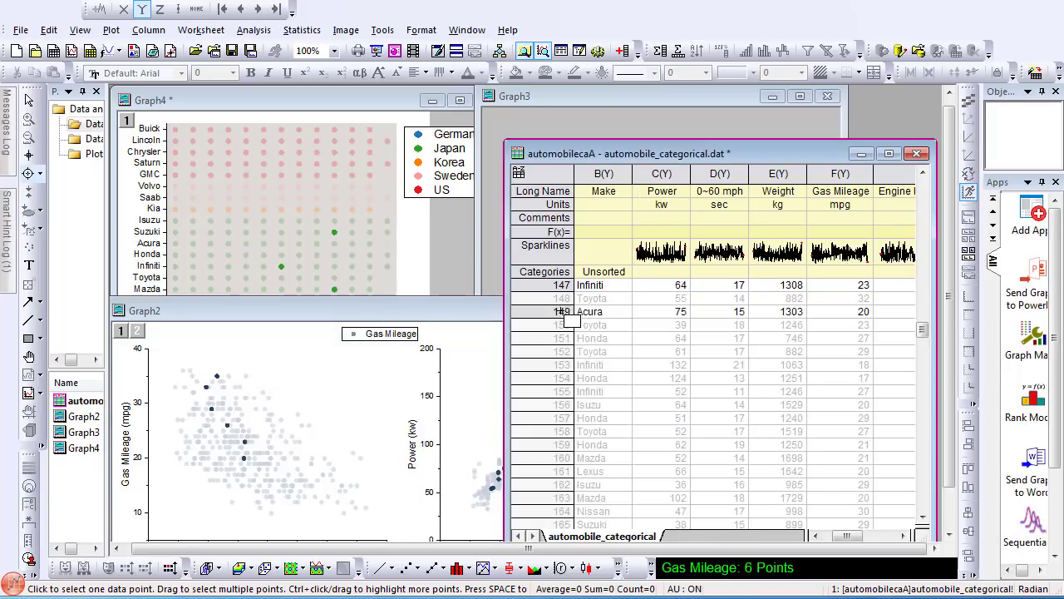
left_click(561, 337, "ctrl")
left_click(561, 351, "ctrl")
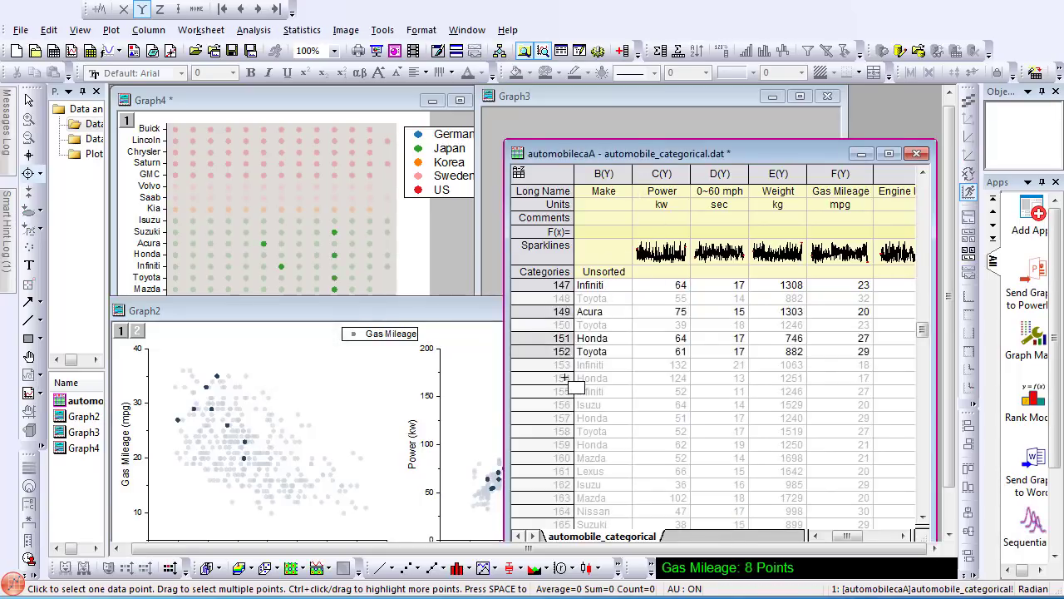
left_click(564, 378, "ctrl")
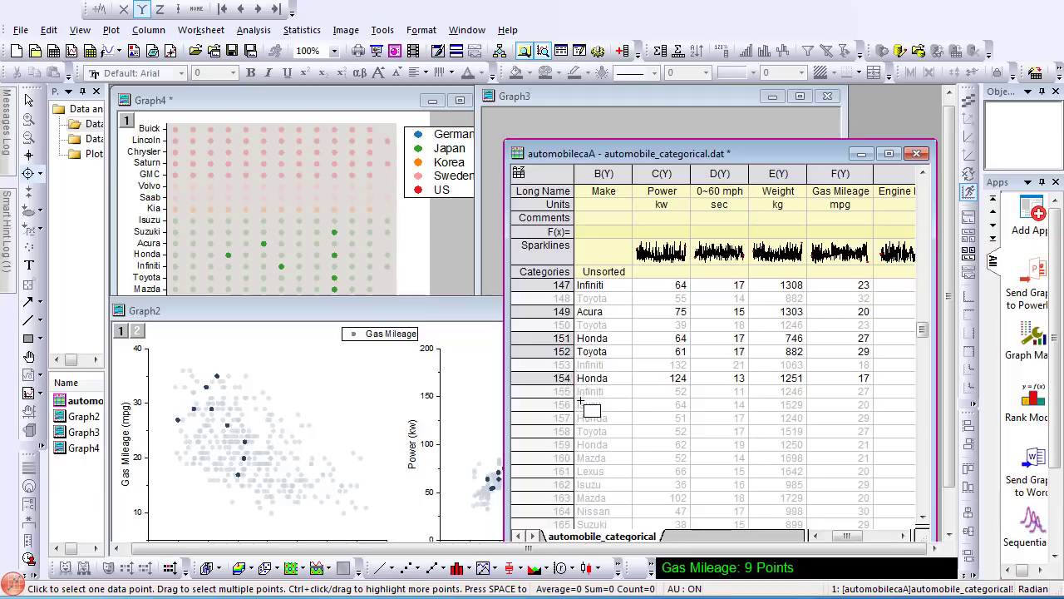
left_click(374, 107)
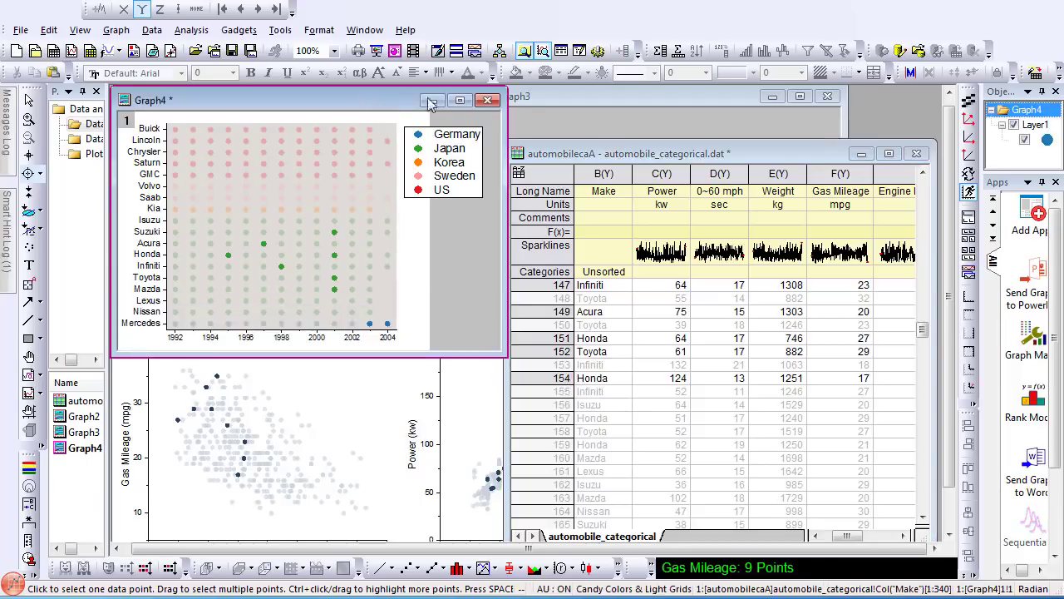
left_click(536, 117)
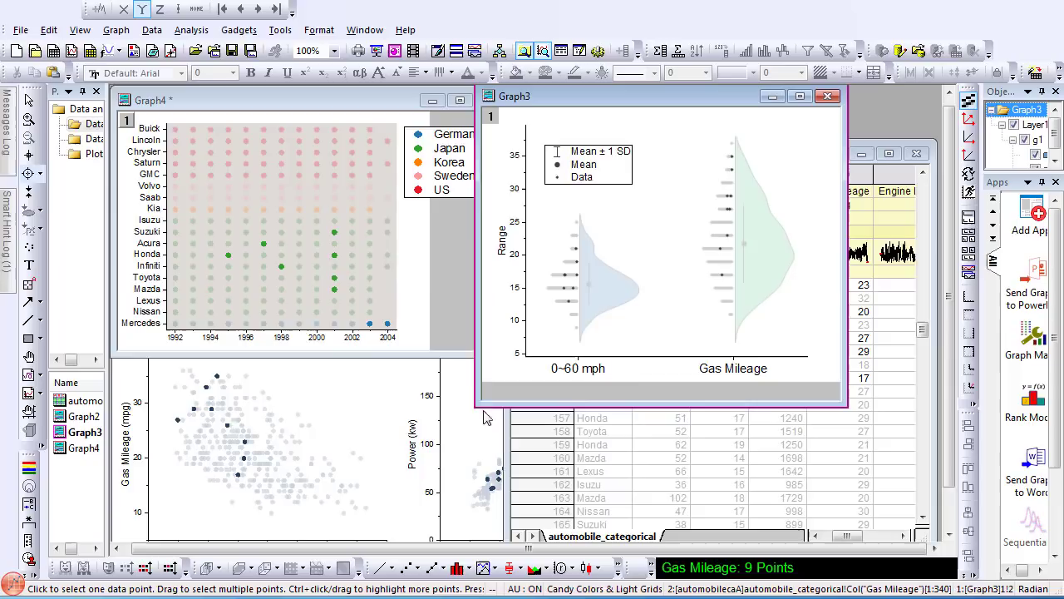
- Copy the highlighted worksheet rows 147–154
left_click(923, 191)
right_click(661, 313)
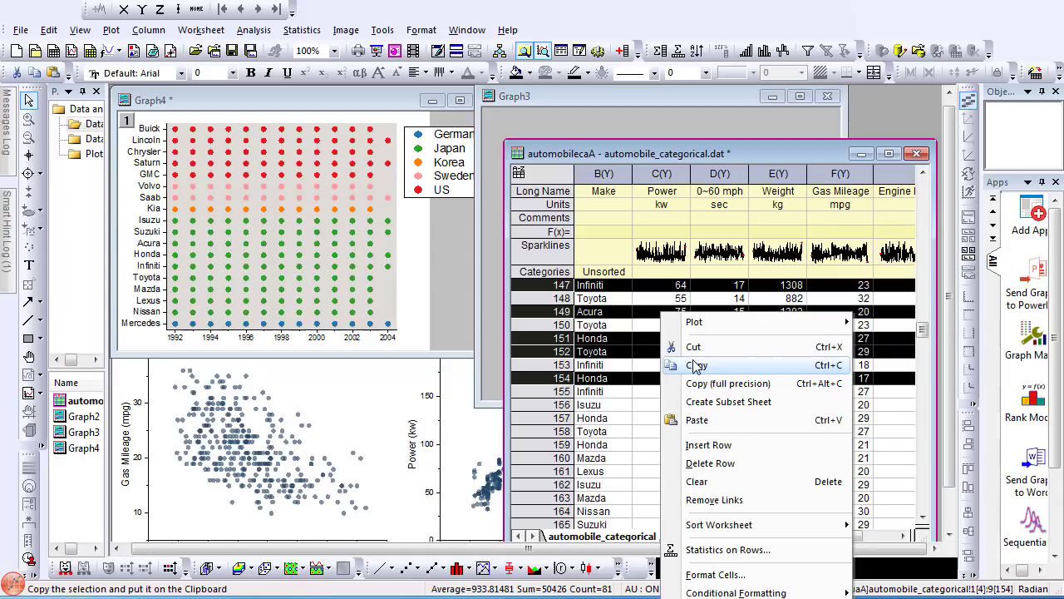
left_click(695, 367)
- Create a new workbook Book1 and paste the copied rows at cell A1
left_click(53, 51)
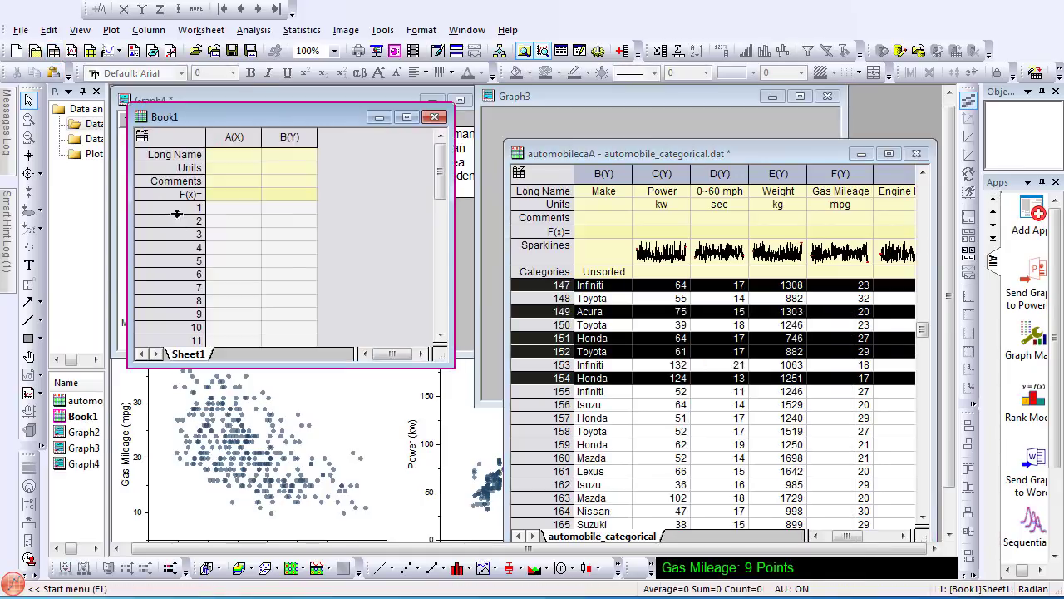
left_click(229, 214)
right_click(230, 213)
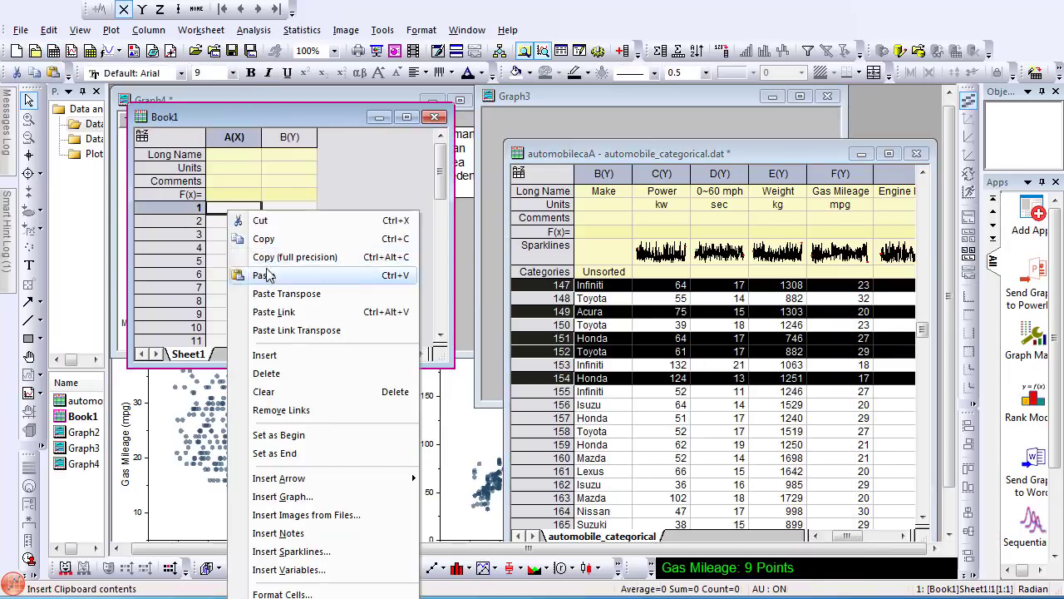
left_click(264, 275)
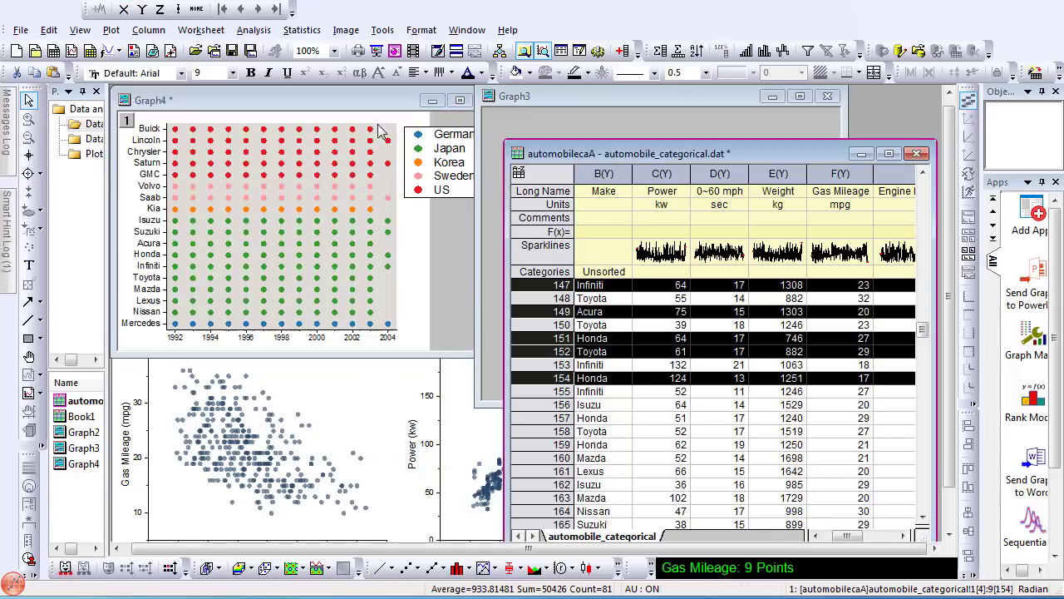
- Lasso points on the Gas Mileage graph, then highlight only the row 9 Mercedes point
left_click(331, 392)
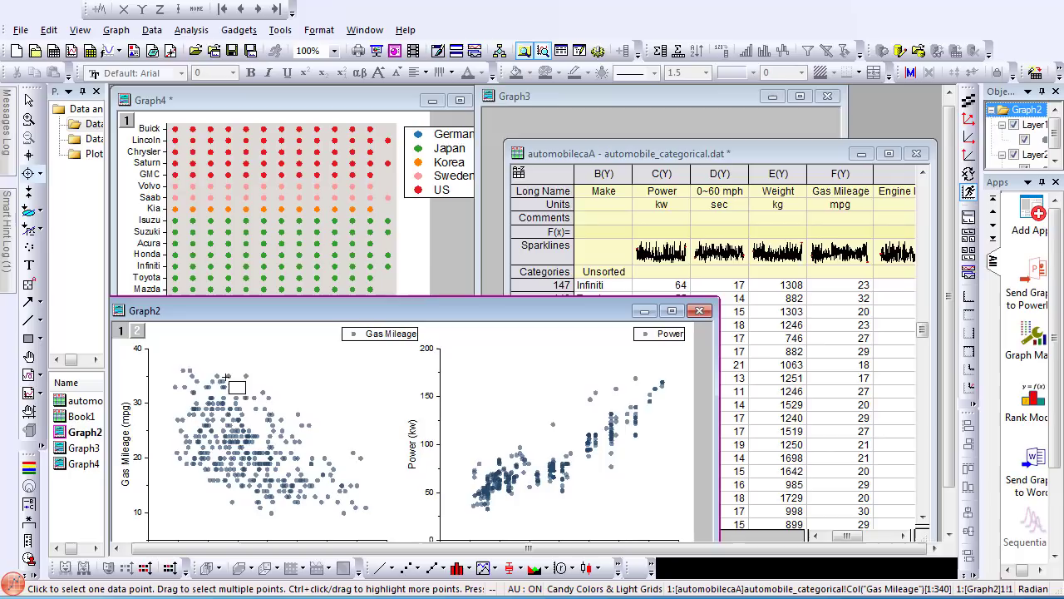
left_click_drag(225, 376, 274, 490)
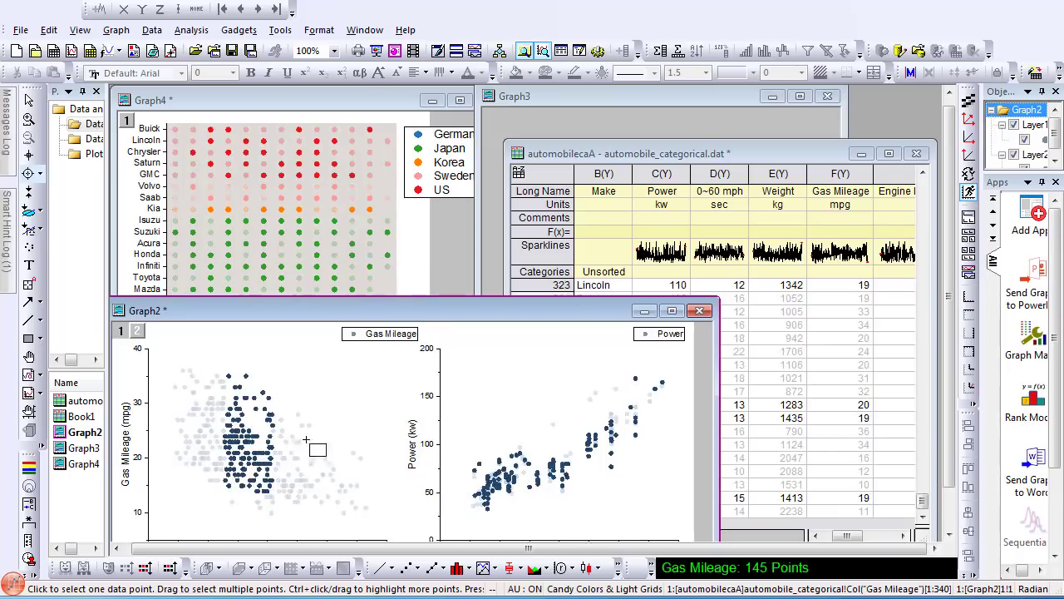
key("space")
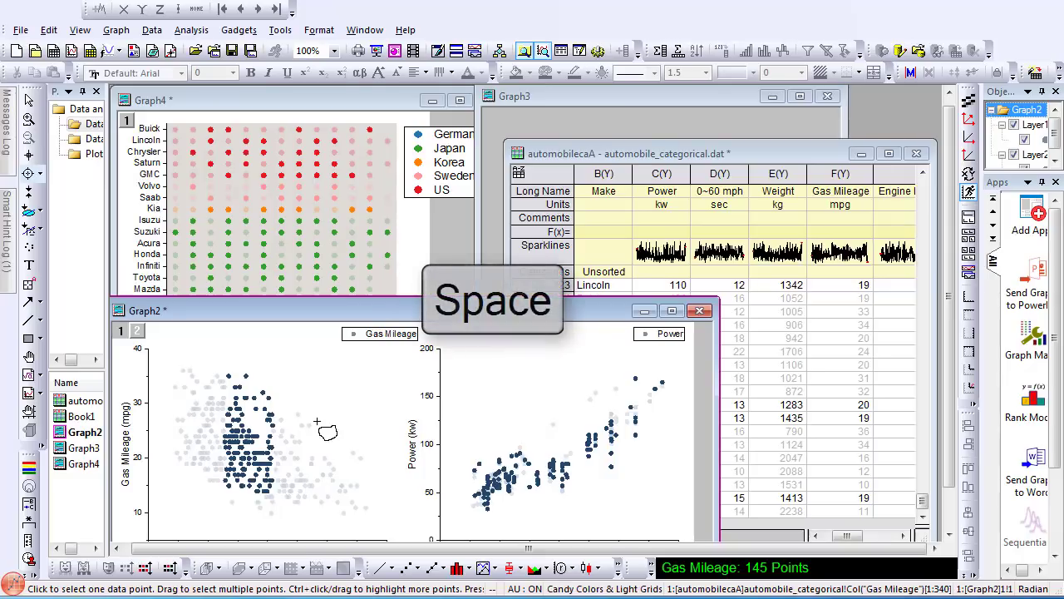
mouse_move(318, 423)
left_mouse_down()
mouse_move(298, 437)
mouse_move(301, 482)
mouse_move(320, 490)
left_mouse_up()
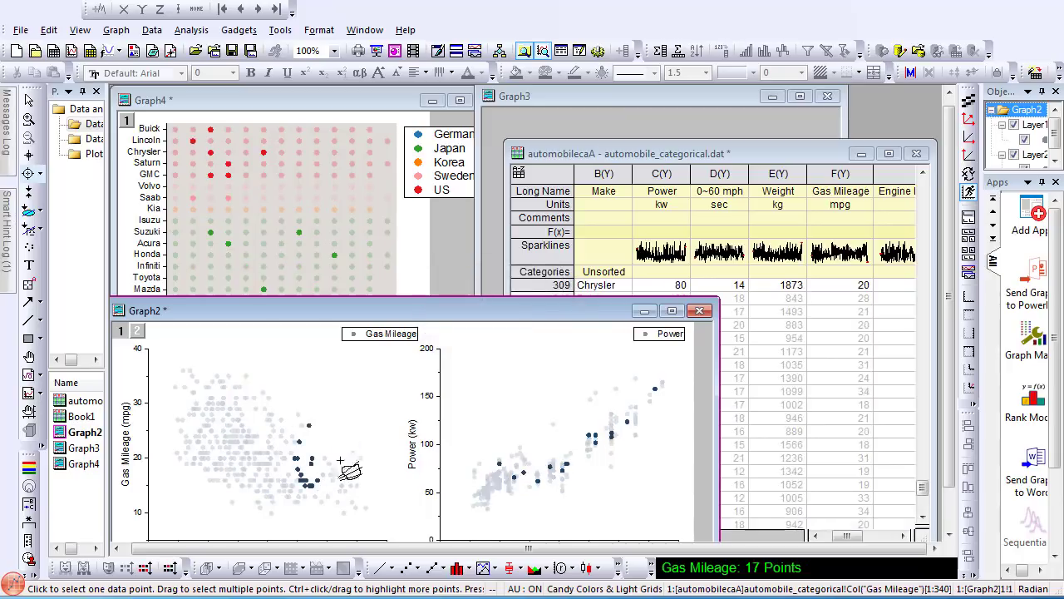
left_click(354, 453)
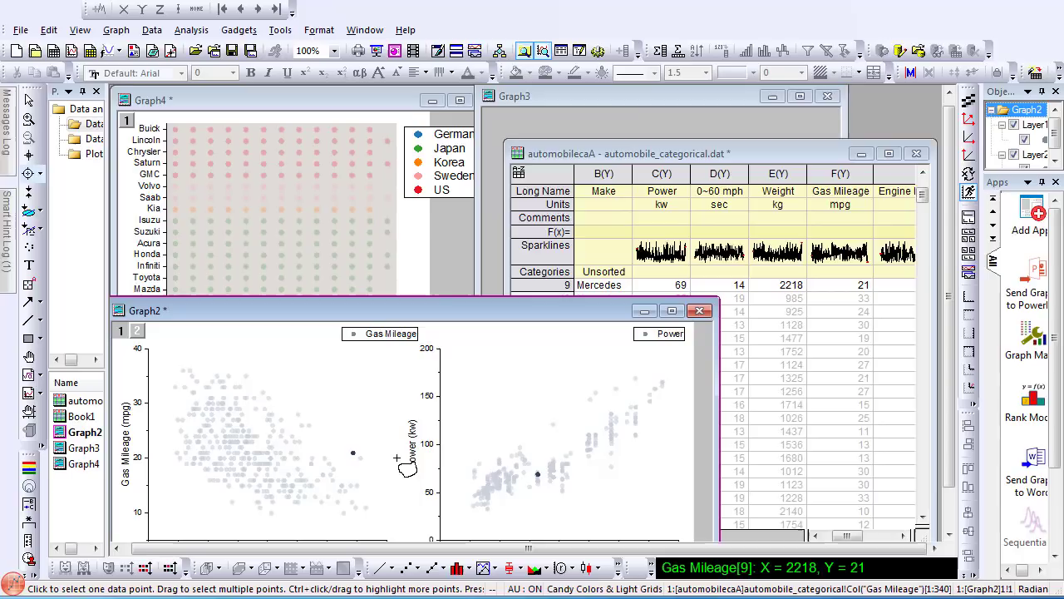
- Open the automobilecat folder and show a tooltip on Graph1's Power vs Engine Displacement scatter
left_click(96, 140)
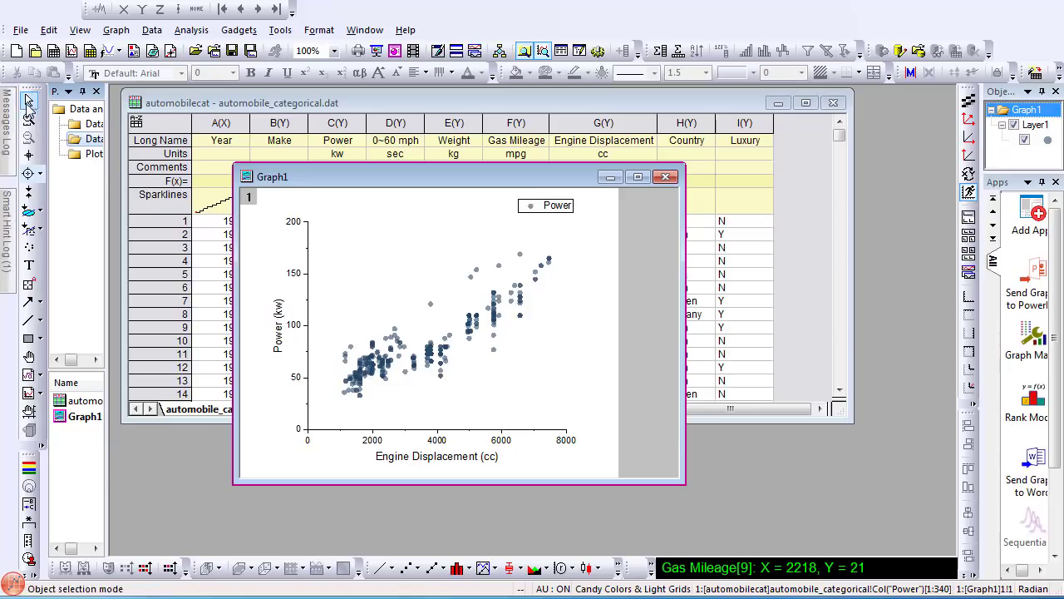
mouse_move(358, 368)
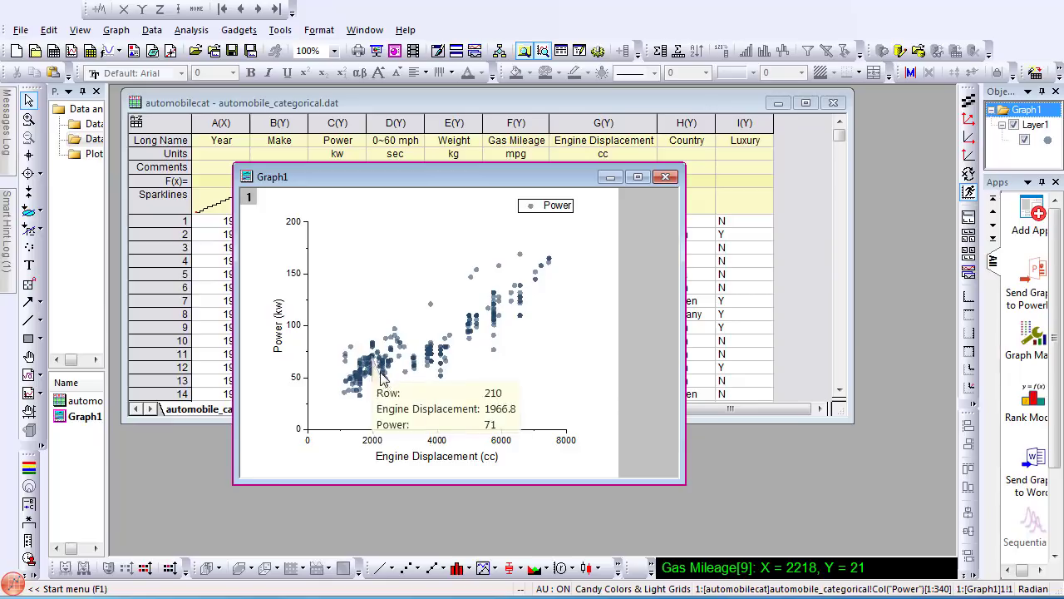
- In the tooltip Preferences, set the tooltip font to Tahoma at size 20
right_click(408, 439)
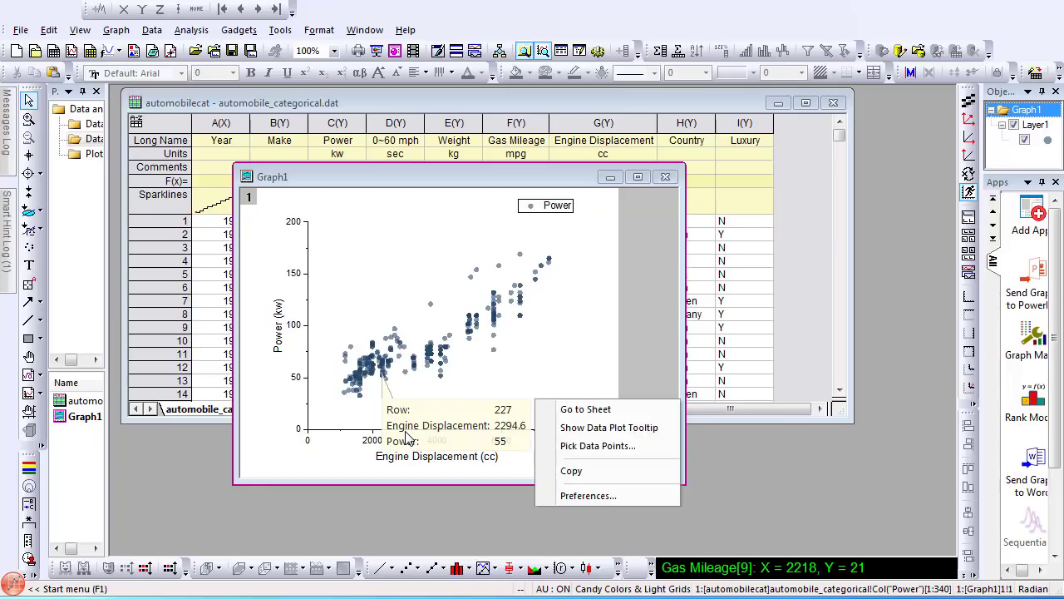
left_click(618, 495)
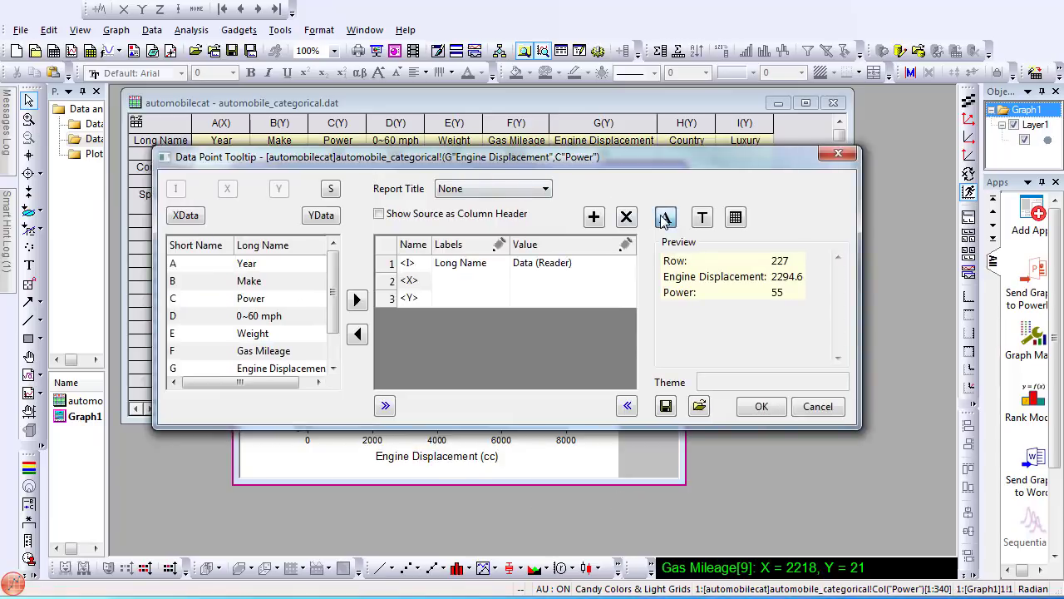
left_click(665, 217)
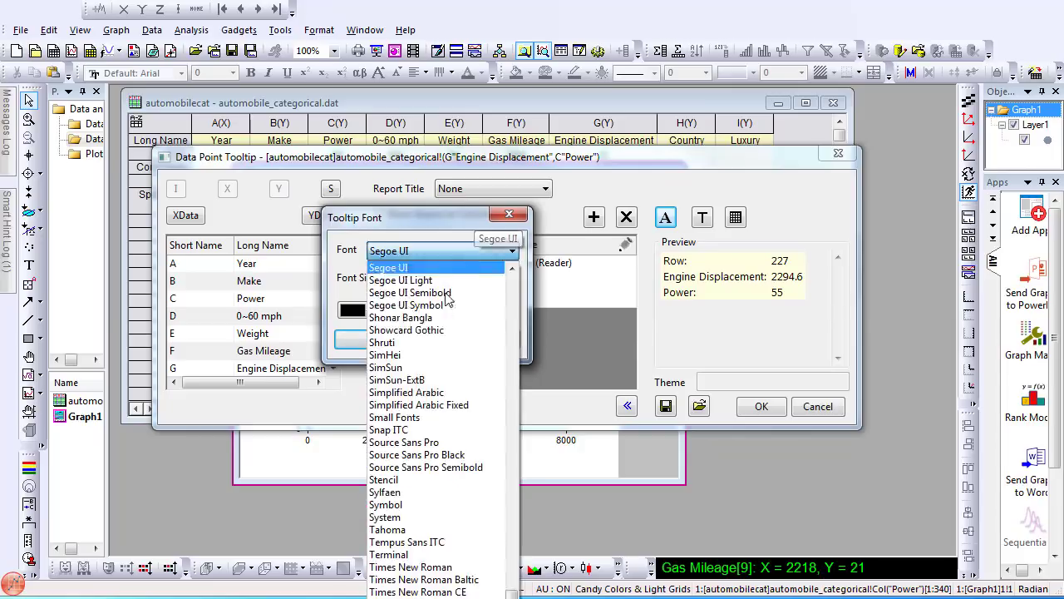
left_click(478, 250)
left_click(416, 529)
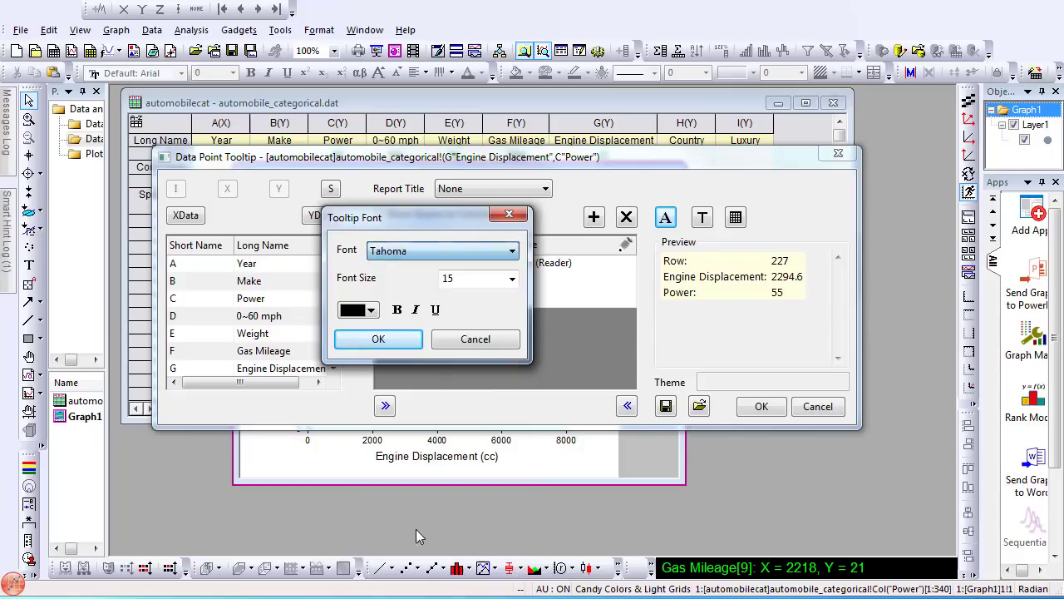
left_click(512, 279)
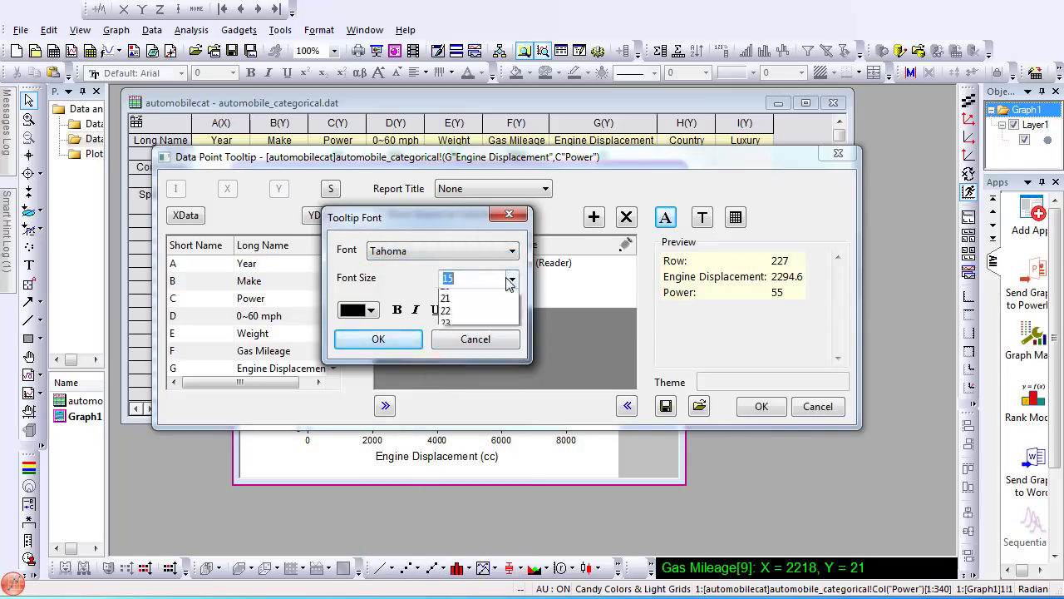
left_click(479, 420)
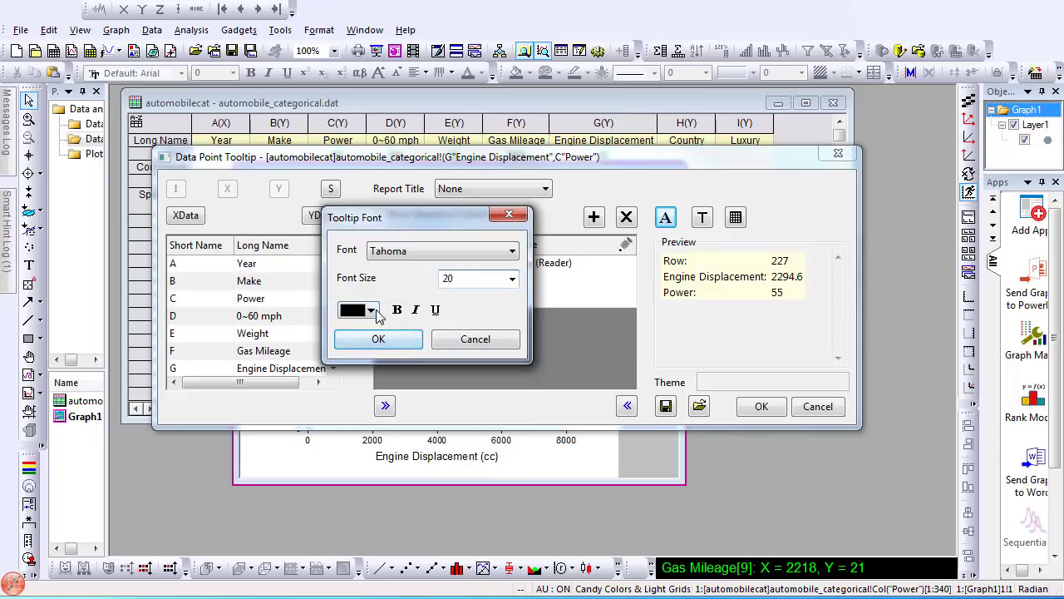
- Make the tooltip font colour blue and confirm the font settings
left_click(365, 310)
left_click(394, 332)
left_click(380, 338)
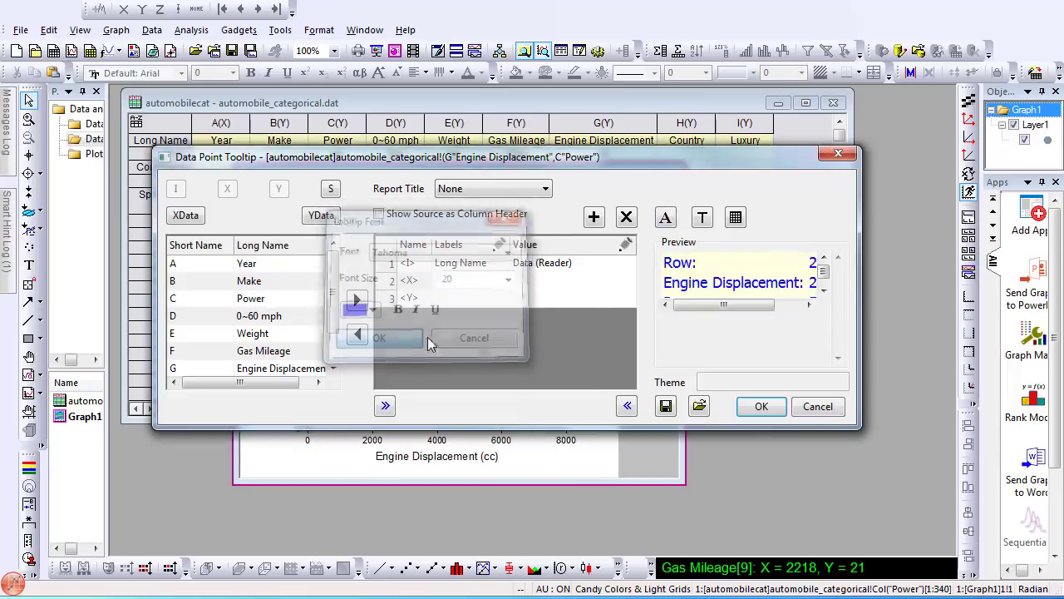
- Set the tooltip background to light grey and the column header background to yellow
left_click(735, 218)
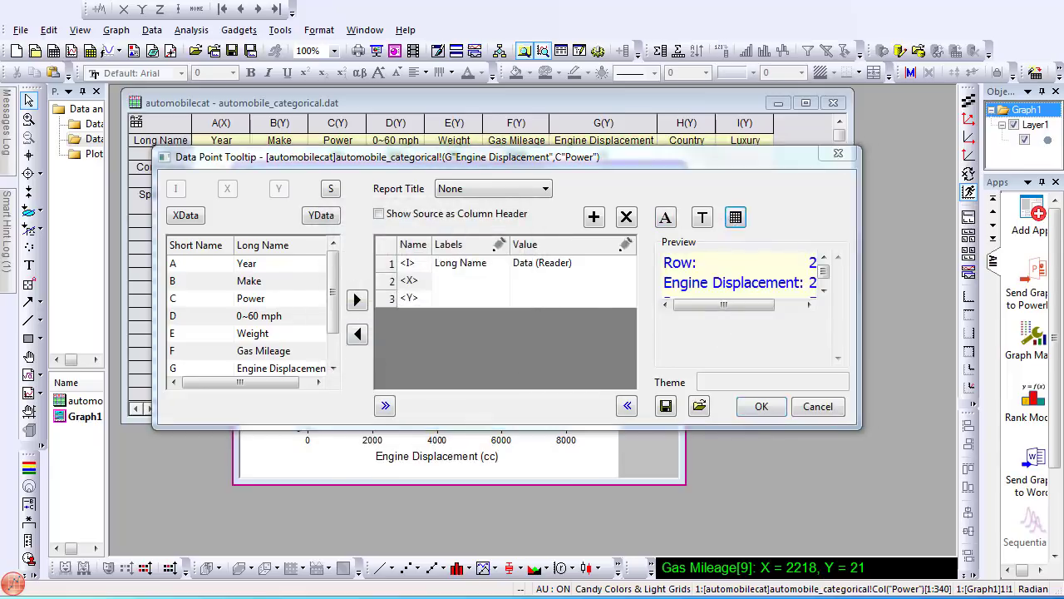
left_click_drag(732, 184, 510, 193)
left_click(596, 222)
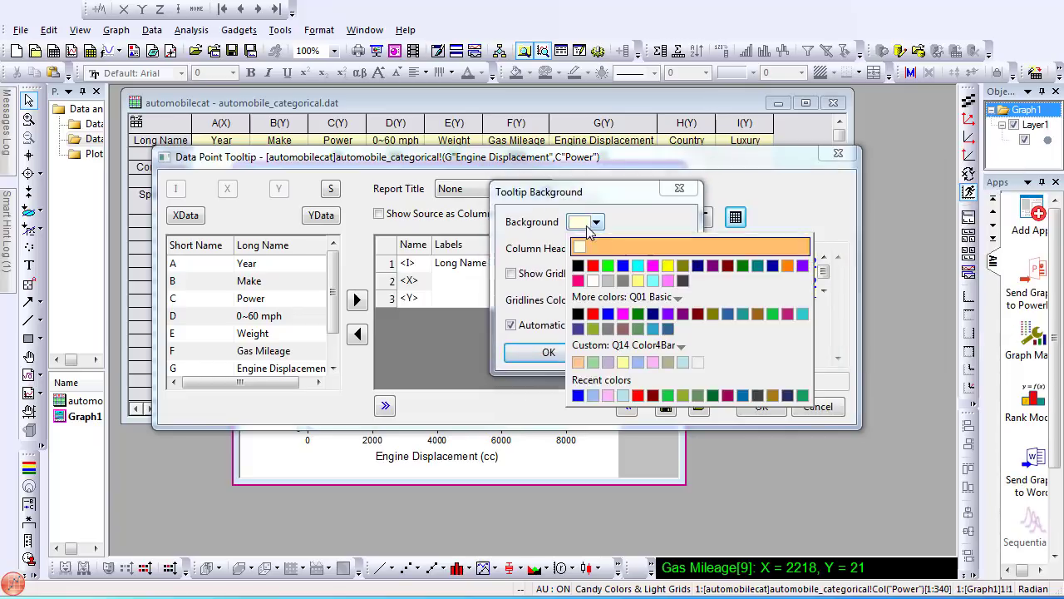
left_click(607, 281)
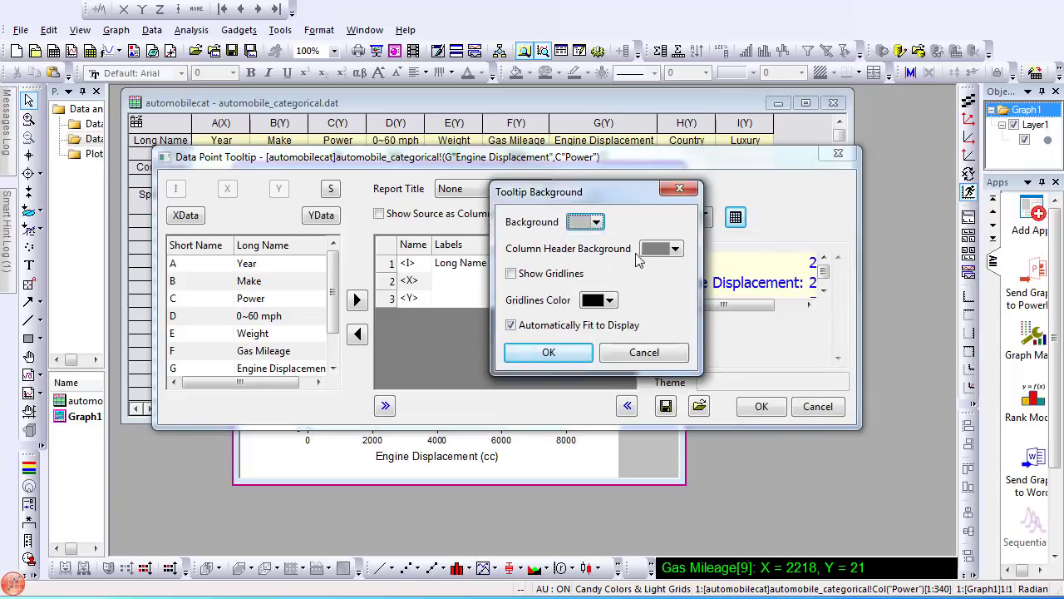
left_click(652, 249)
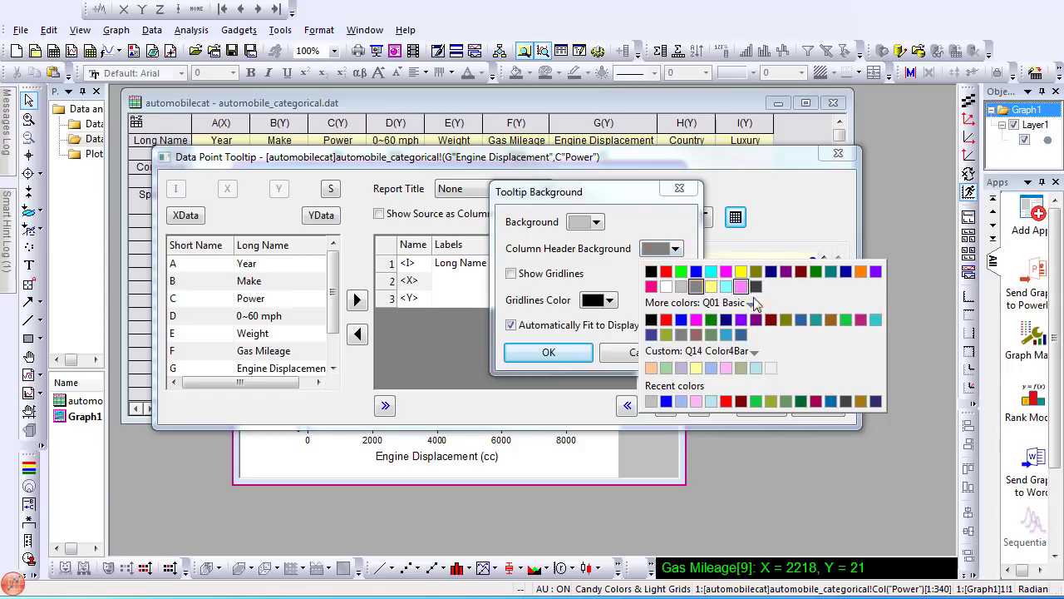
left_click(740, 272)
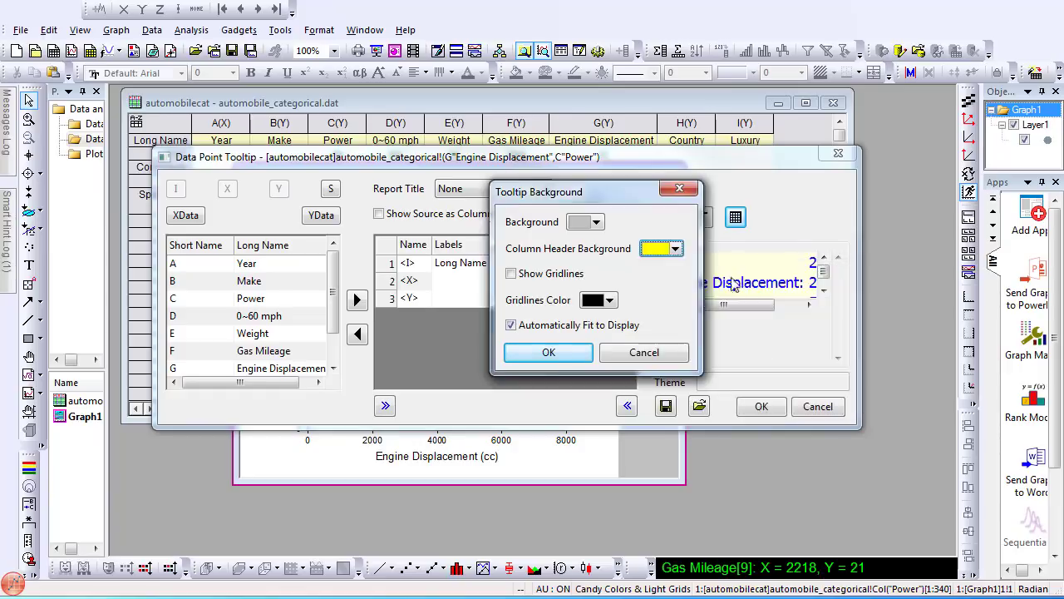
left_click(568, 352)
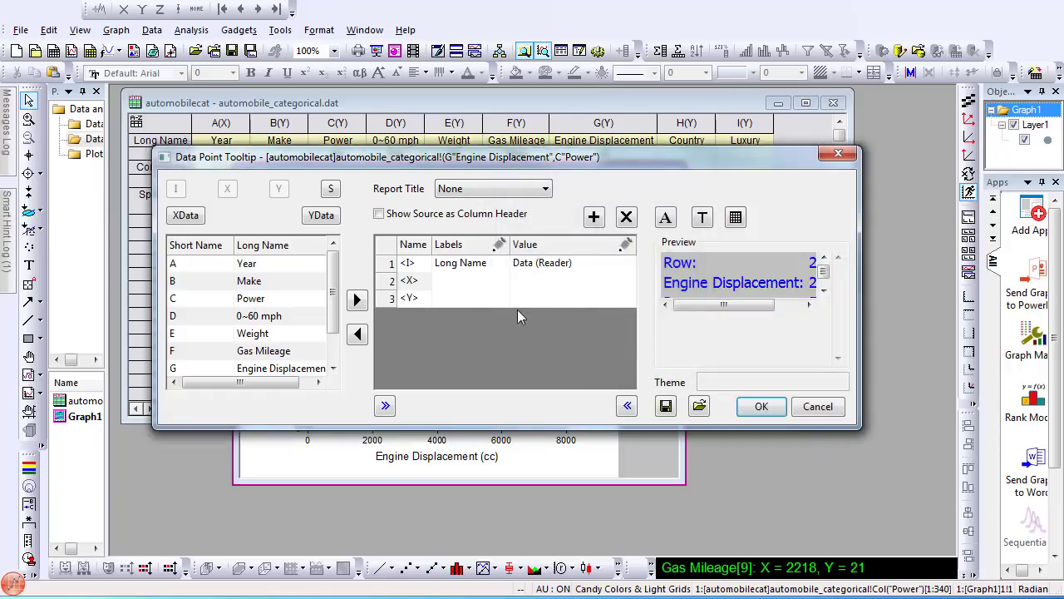
- Add Gas Mileage as a fourth tooltip row and insert a new tooltip column
left_click(265, 351)
left_click(356, 299)
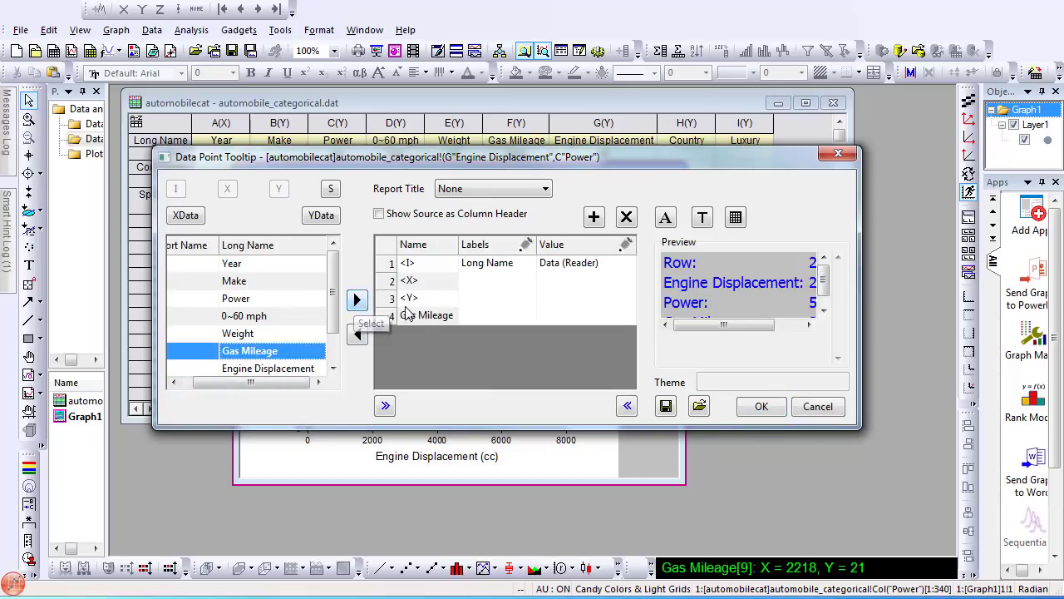
left_click(593, 219)
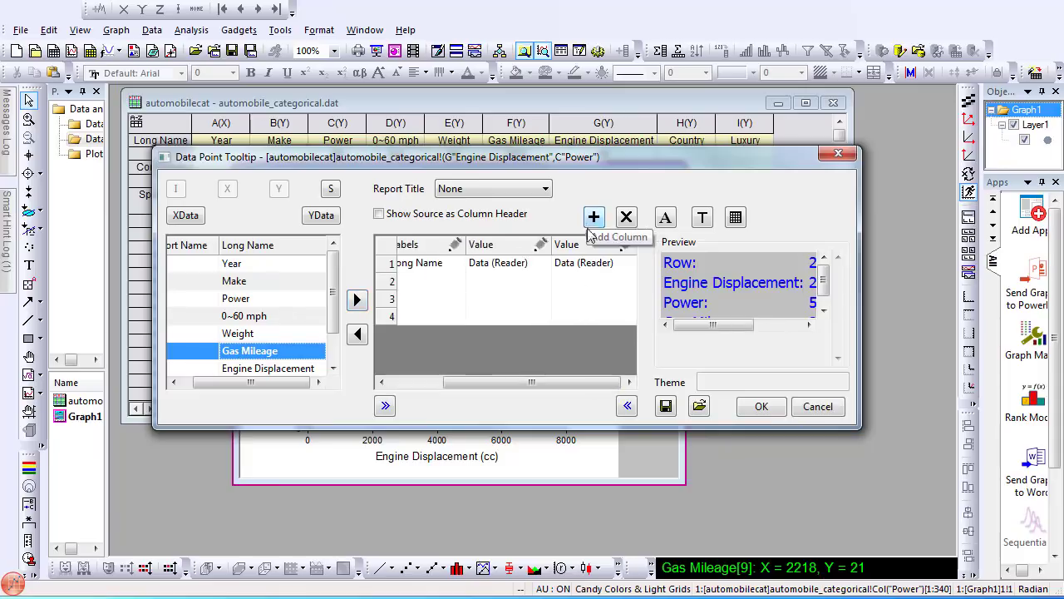
- Make the new column a Labels column showing Units, placed before the Value column
left_click(625, 244)
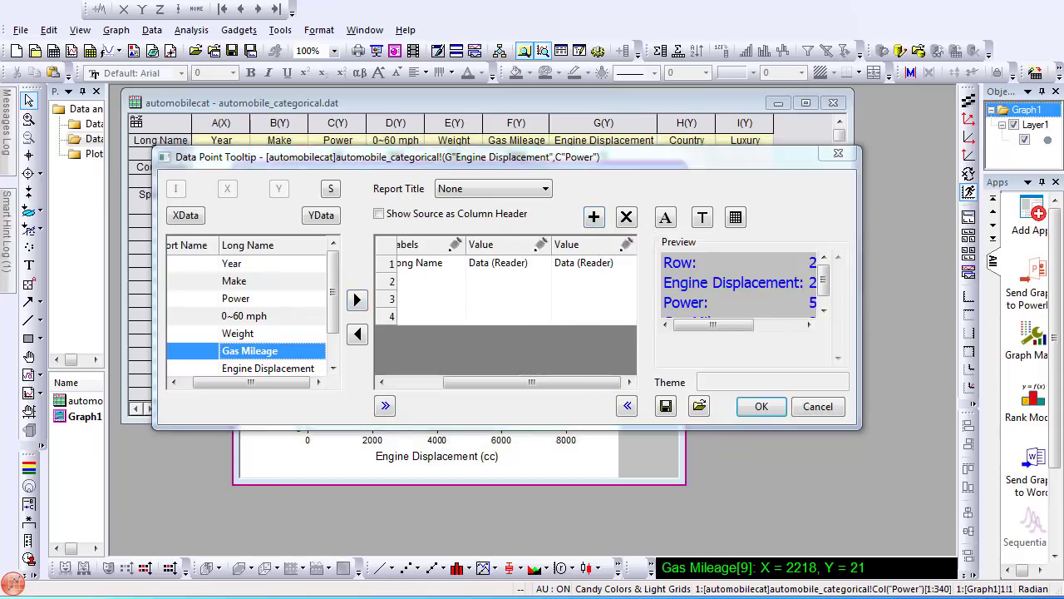
mouse_move(794, 196)
left_mouse_down()
mouse_move(414, 208)
mouse_move(245, 177)
left_mouse_up()
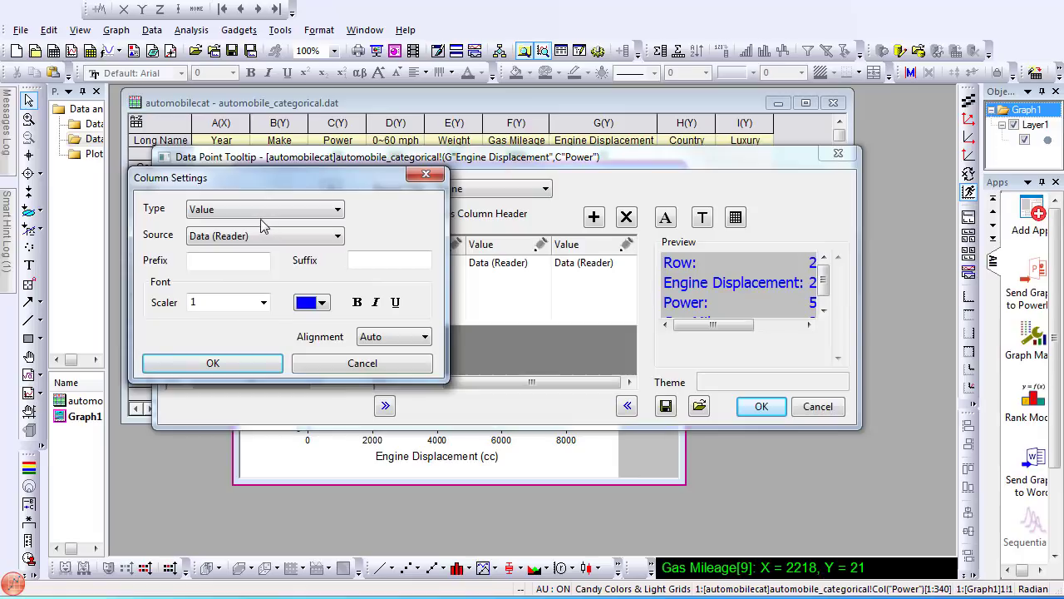
left_click(264, 213)
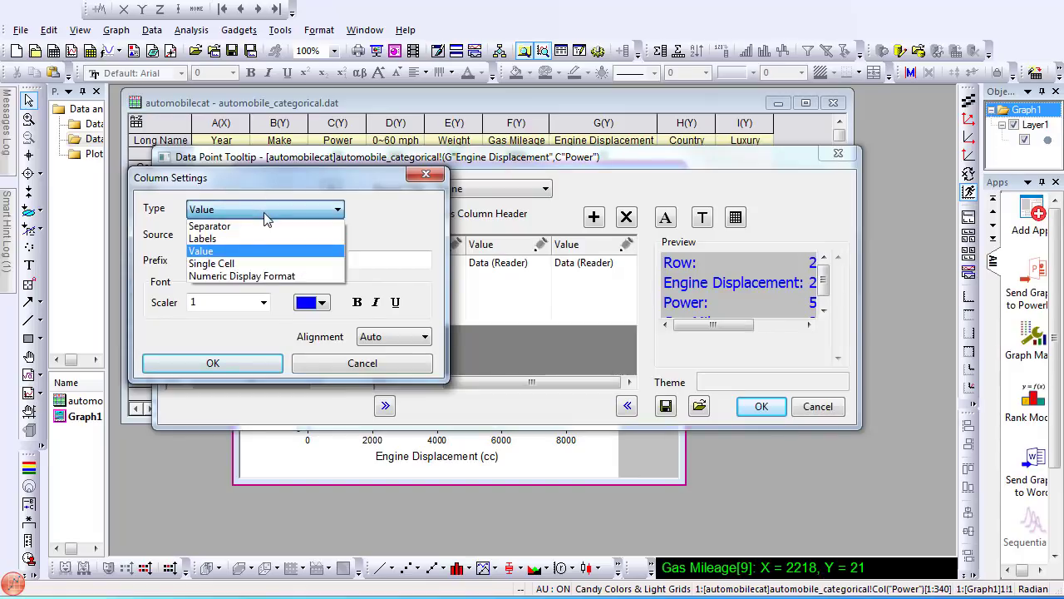
left_click(255, 239)
left_click(255, 240)
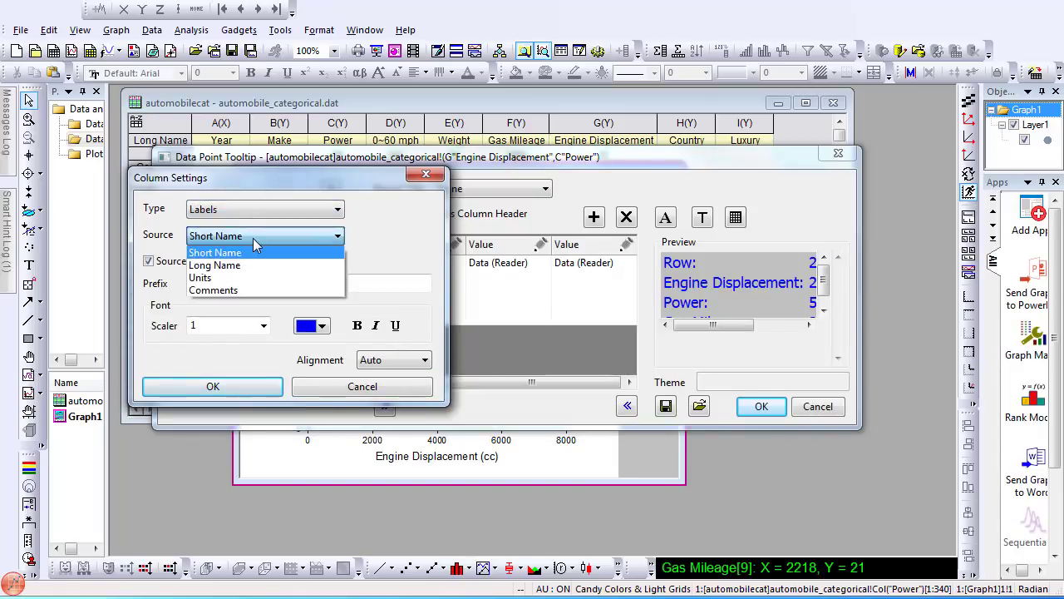
left_click(246, 279)
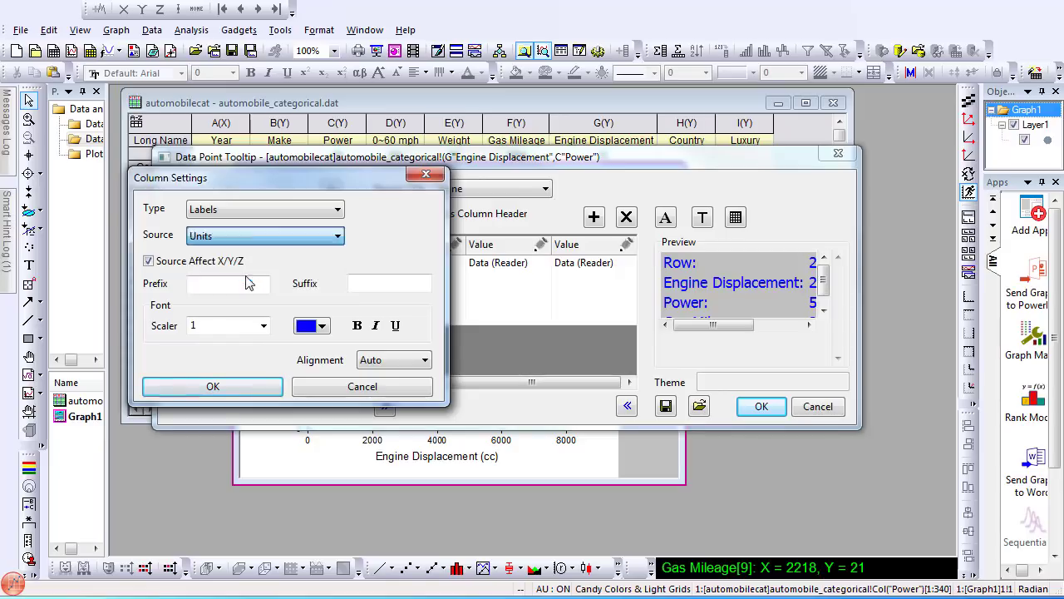
left_click(214, 387)
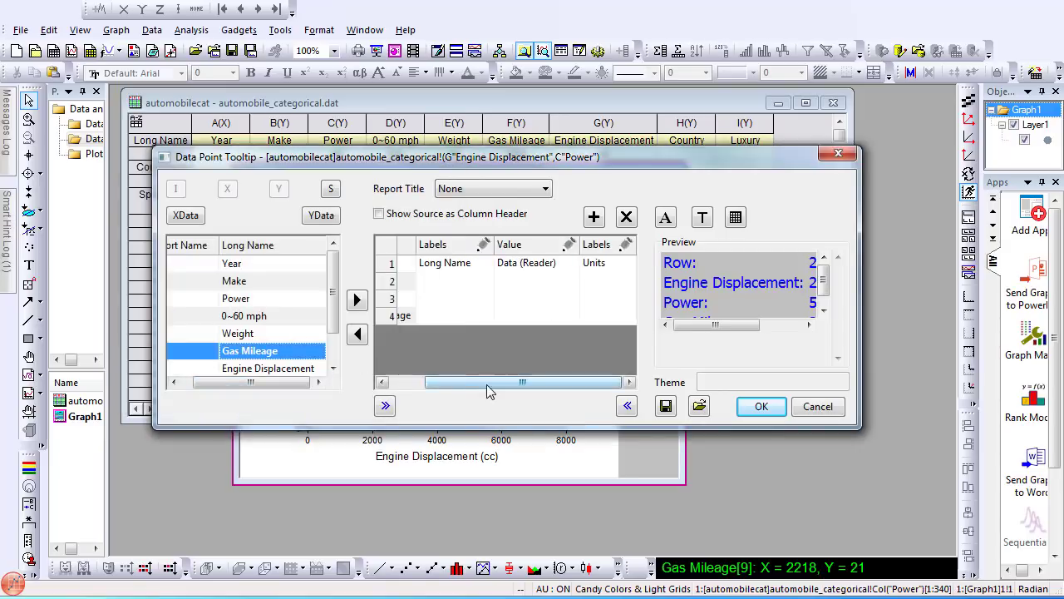
left_click_drag(579, 244, 501, 251)
- Start a Save As for the tooltip theme, cancel it, and apply the settings with OK
left_click(667, 405)
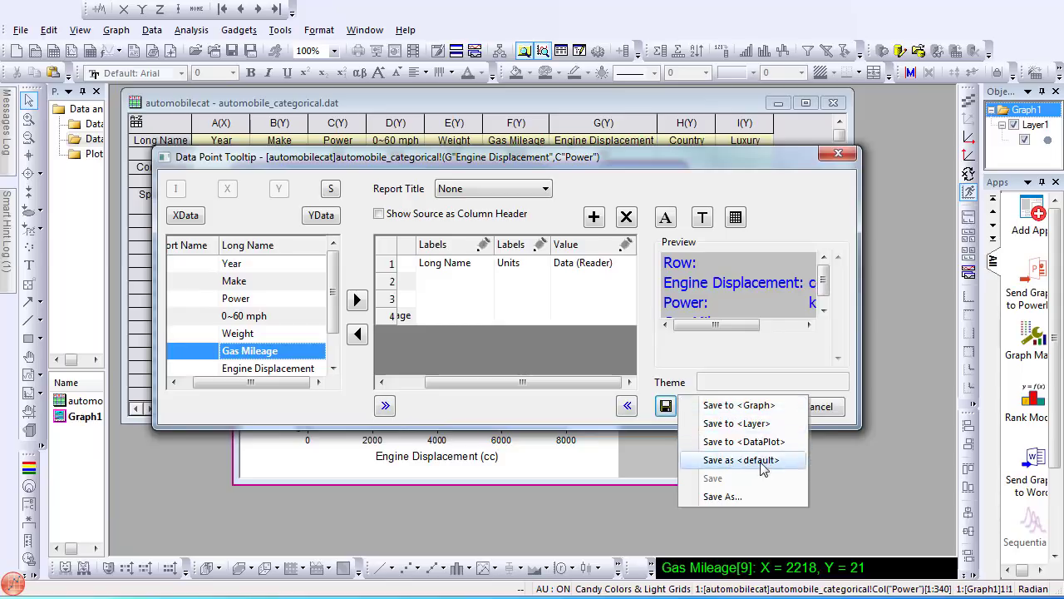
left_click(748, 499)
left_click(606, 331)
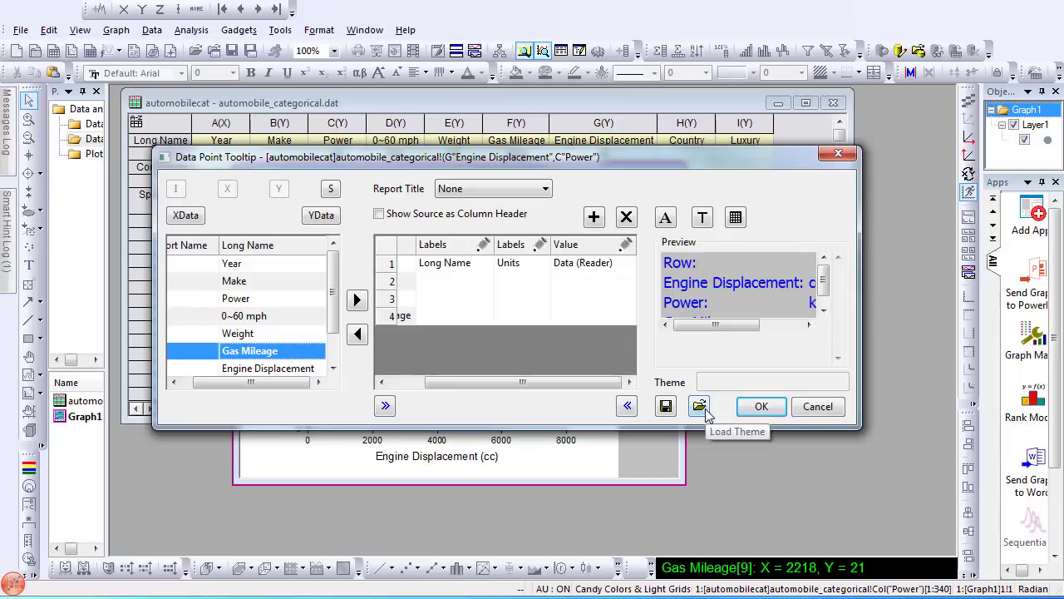
left_click(757, 405)
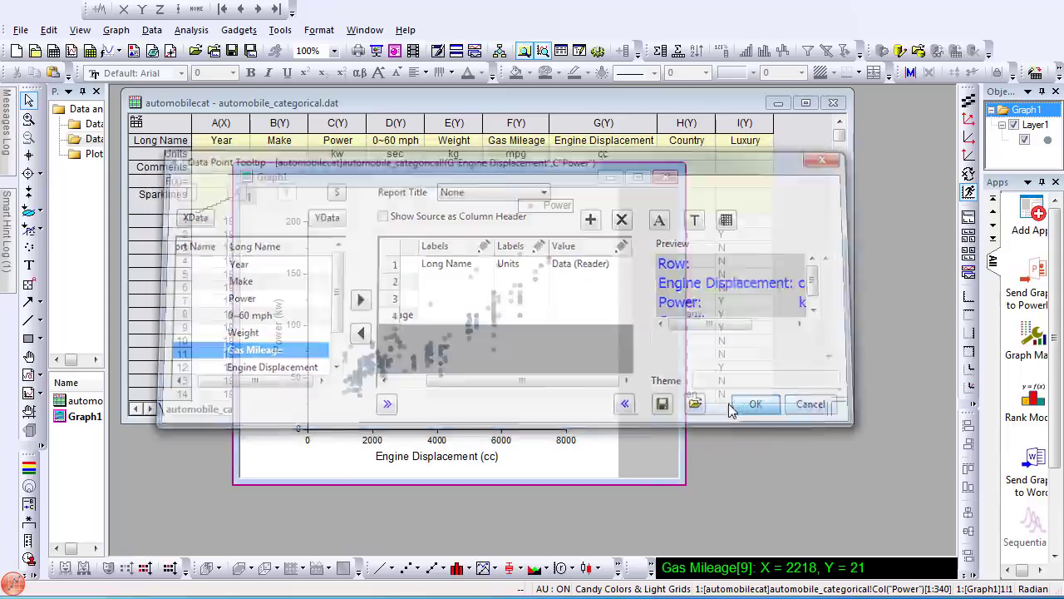
- Open the Plot folder's waterfall graph and single out the 840, 820 and 800 curves in turn
mouse_move(492, 320)
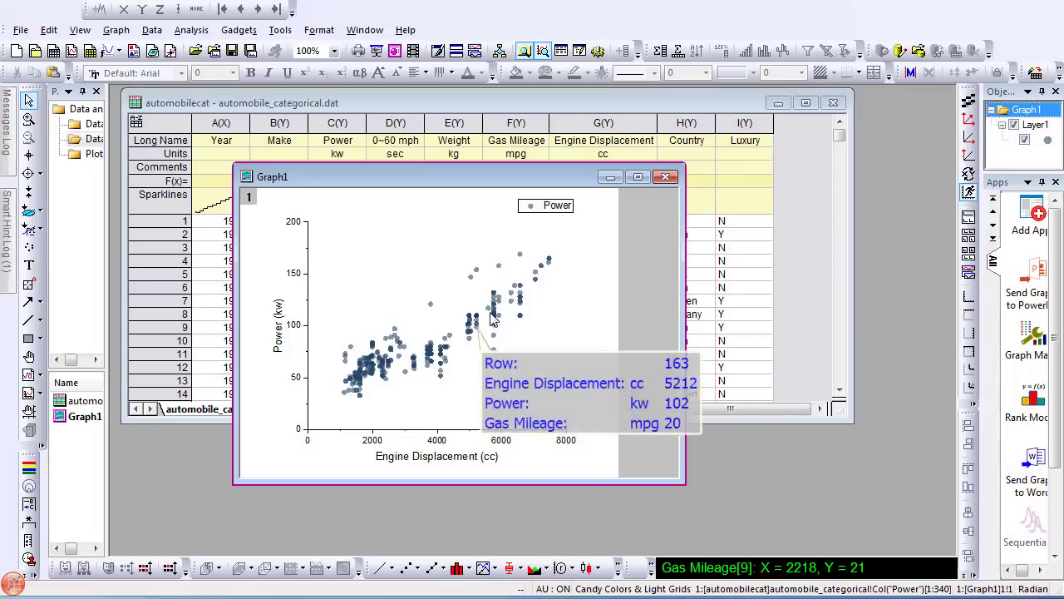
left_click(91, 155)
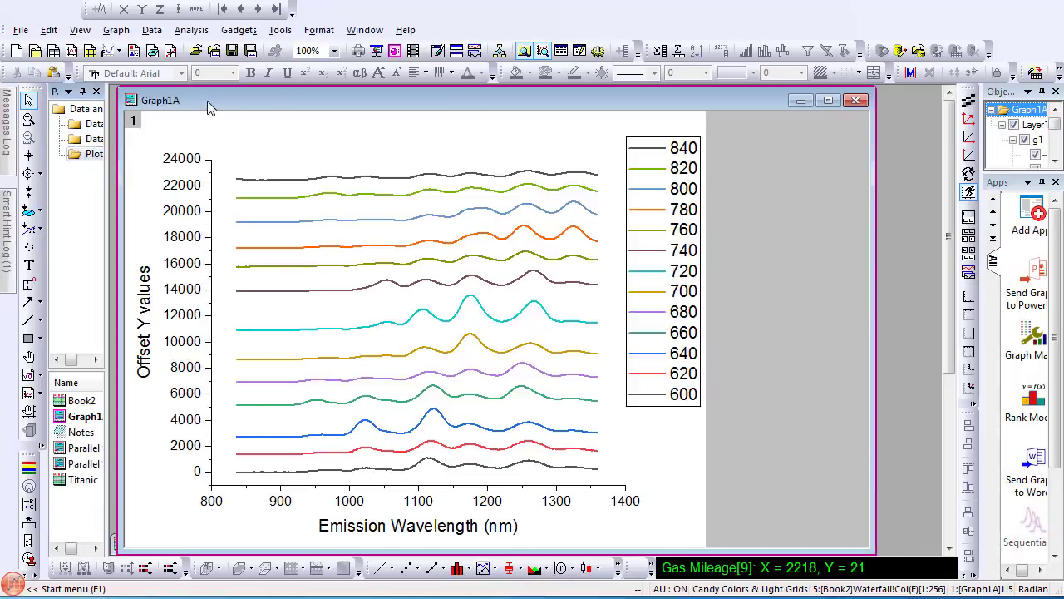
left_click(323, 183)
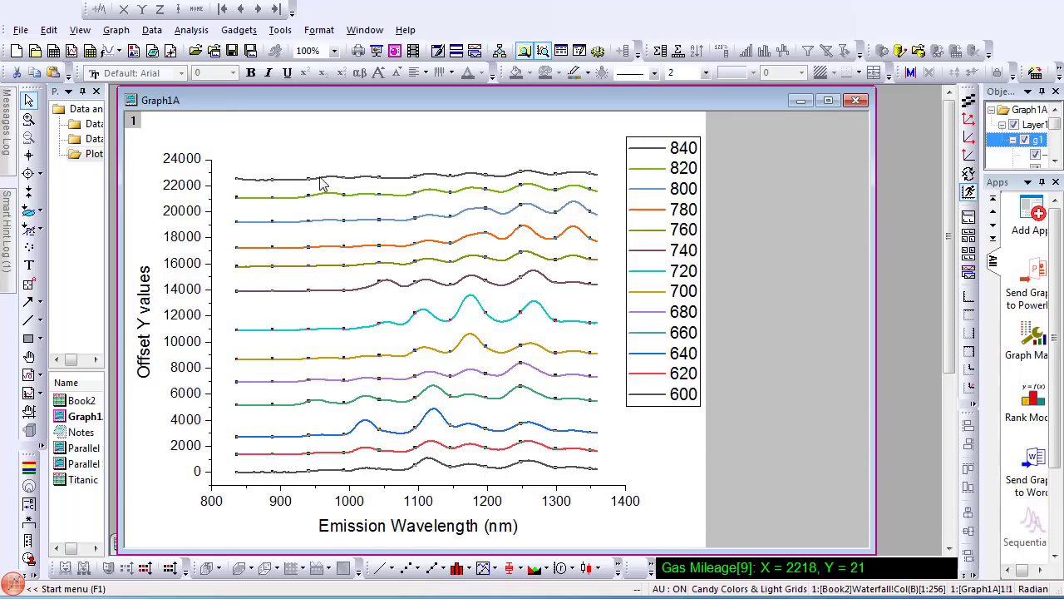
left_click(323, 183)
left_click(320, 197)
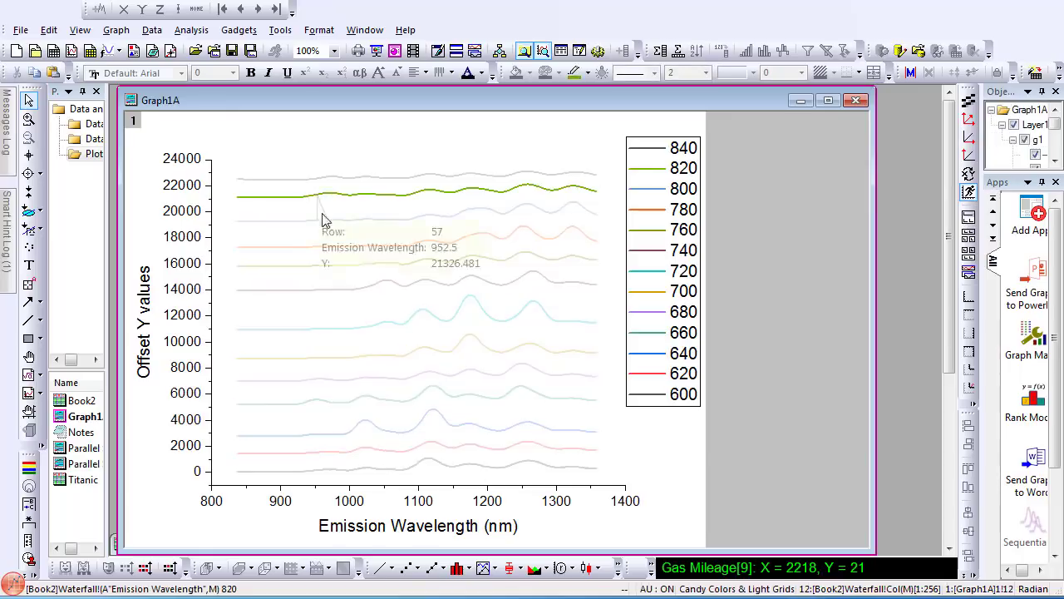
left_click(310, 220)
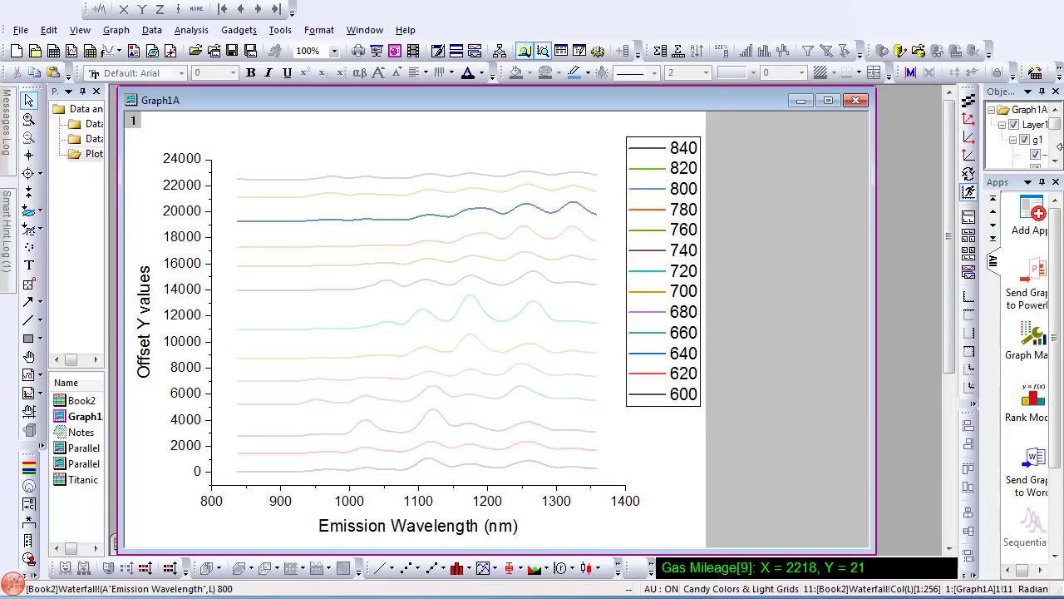
- Widen the Object Manager and step from the 600 curve down to 660
left_click_drag(984, 146, 925, 145)
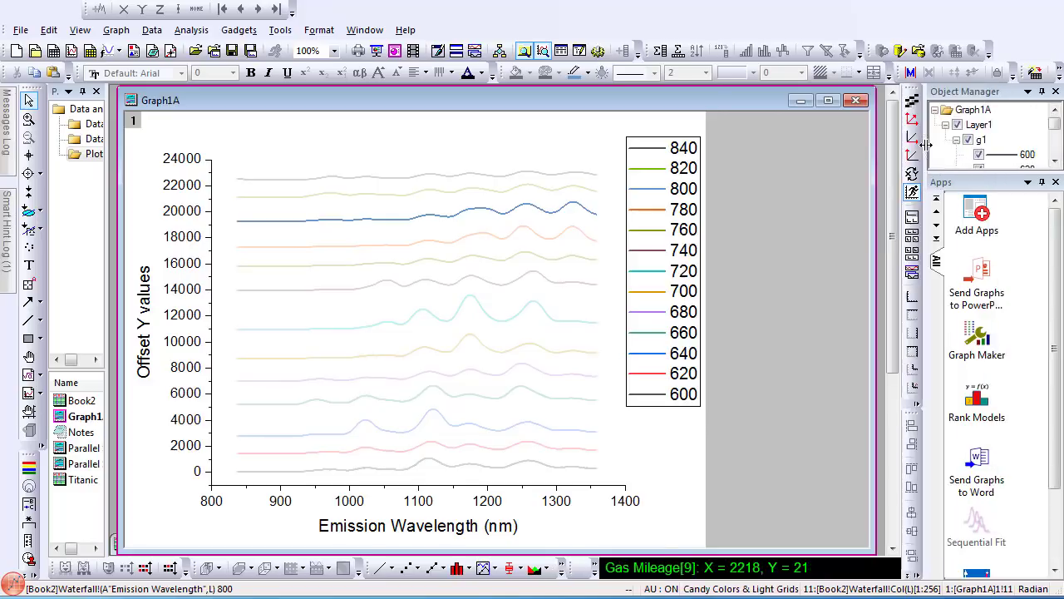
left_click(1001, 155)
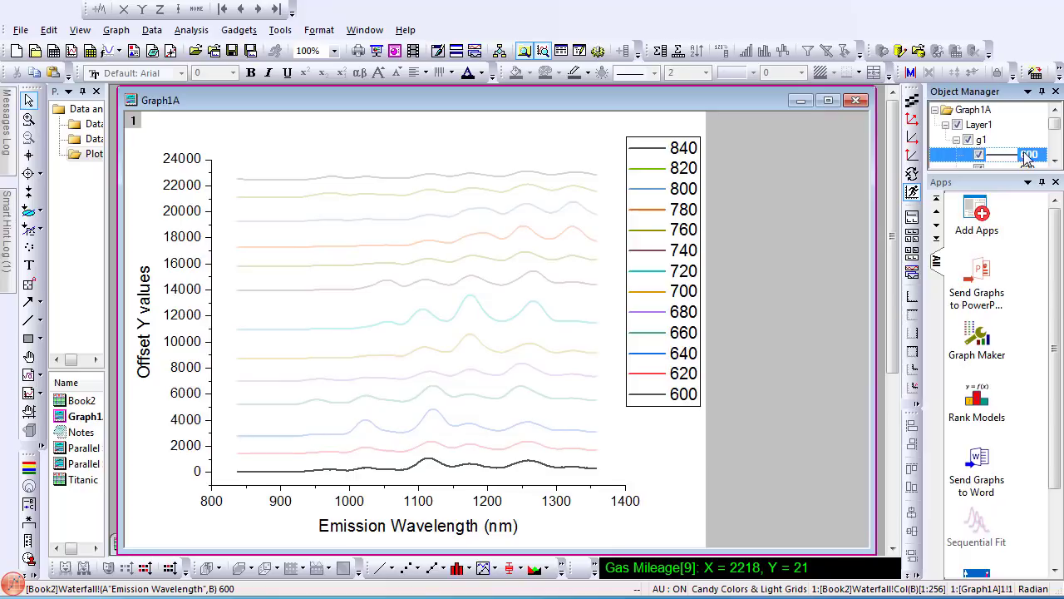
key("Down")
key("Down")
key("Down")
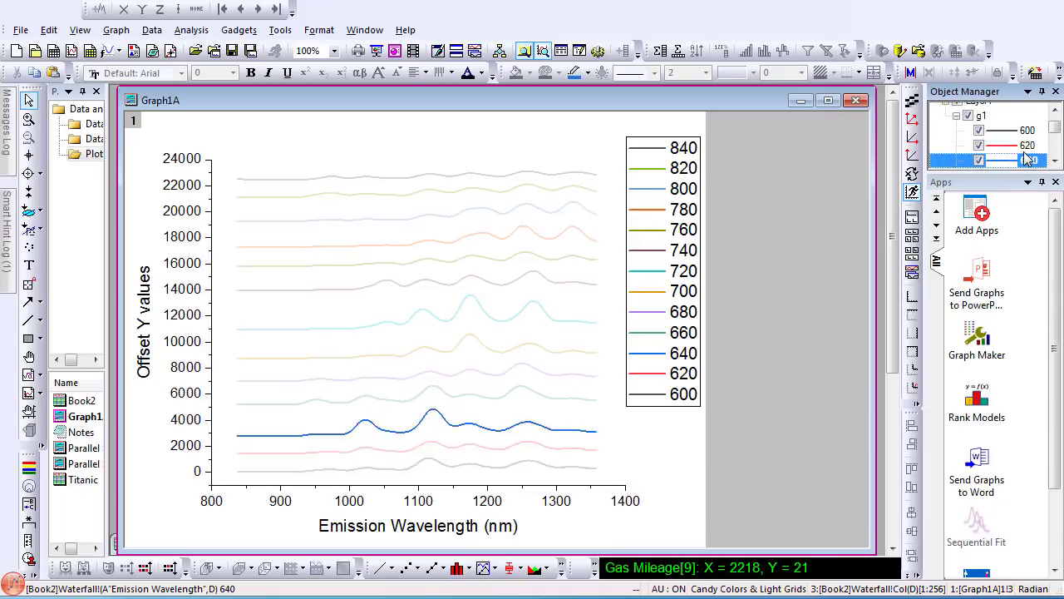
- Run Quick Peaks on the 660 curve over 920–1220 nm and output its four peaks
left_click(238, 32)
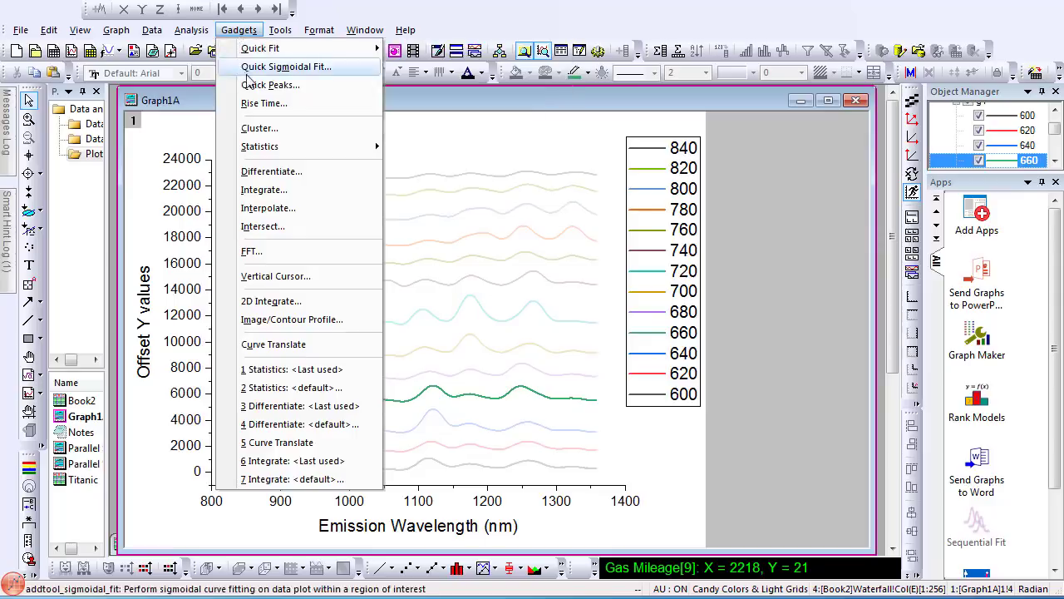
left_click(254, 84)
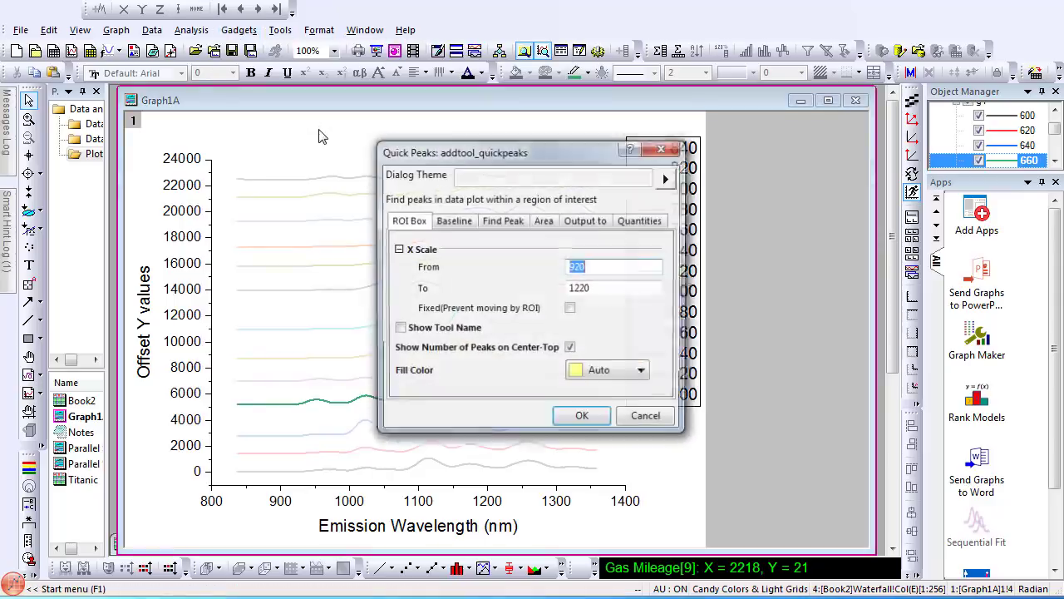
left_click(632, 222)
left_click(586, 223)
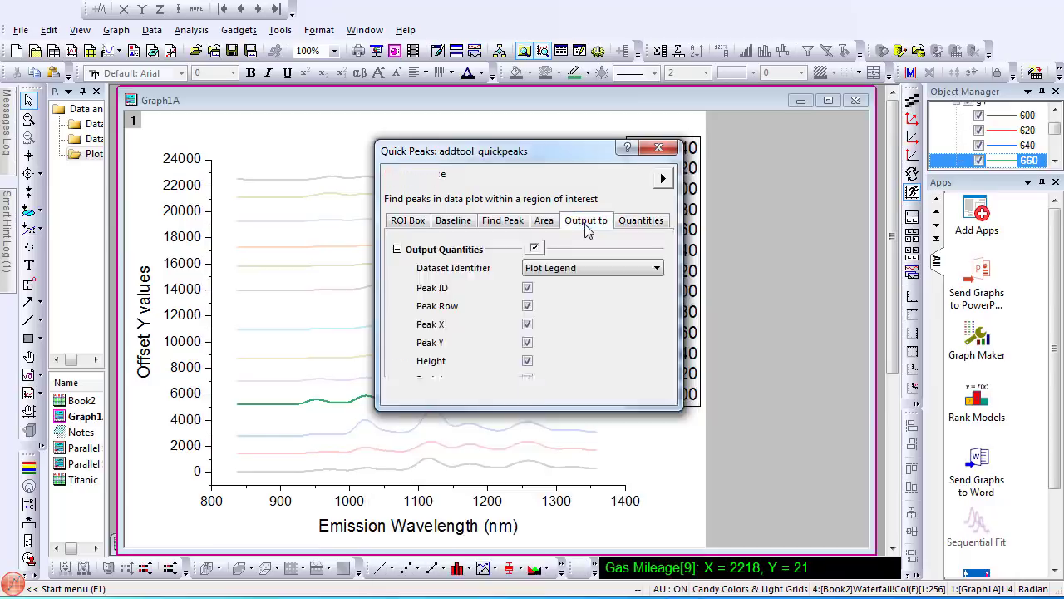
left_click(578, 393)
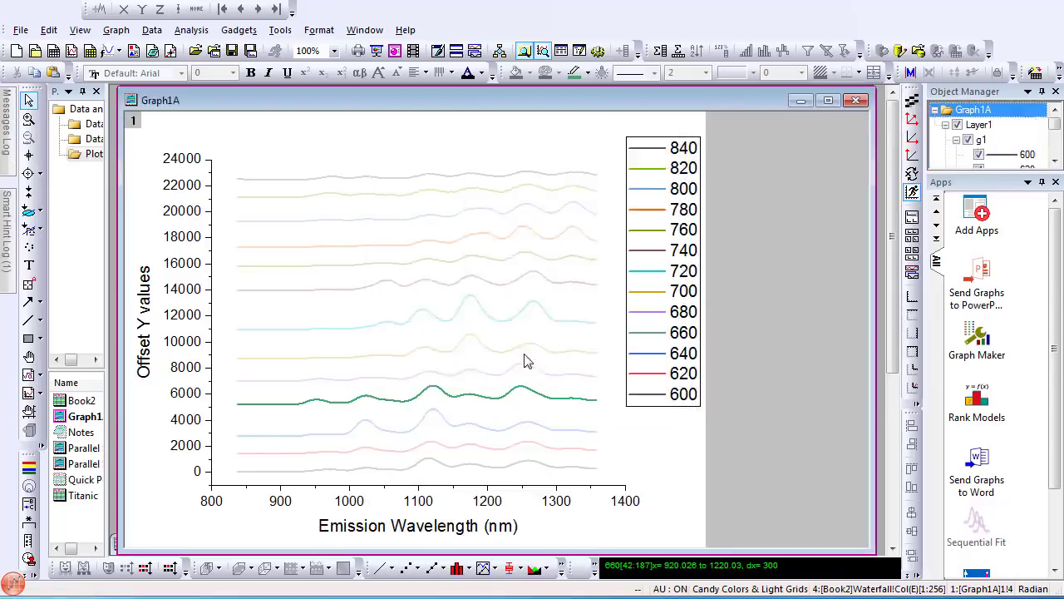
left_click(511, 169)
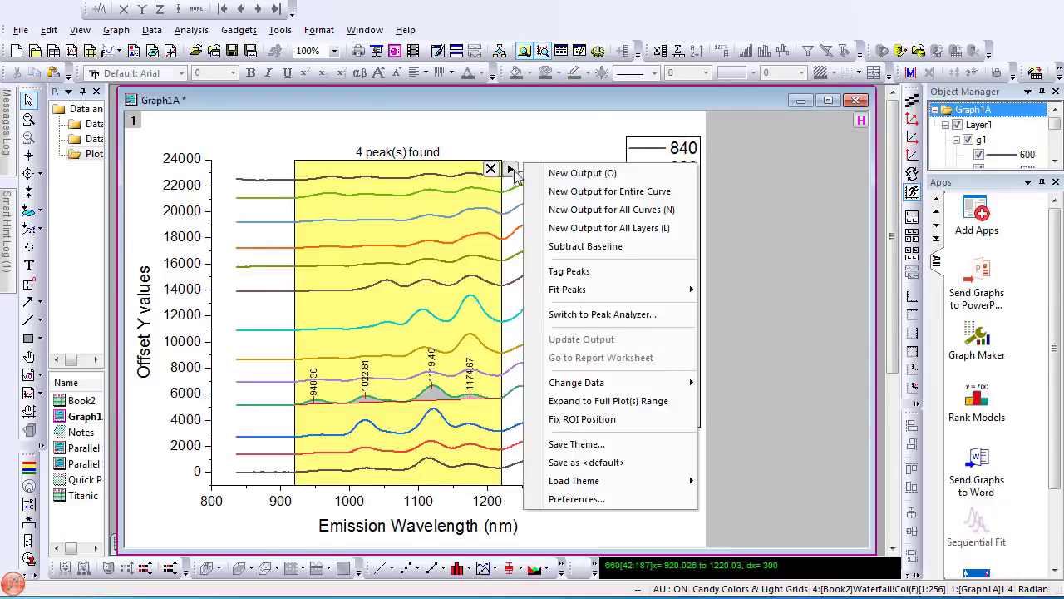
left_click(593, 187)
- Switch the peak region to the 760 curve and output its five peaks
left_click(529, 258)
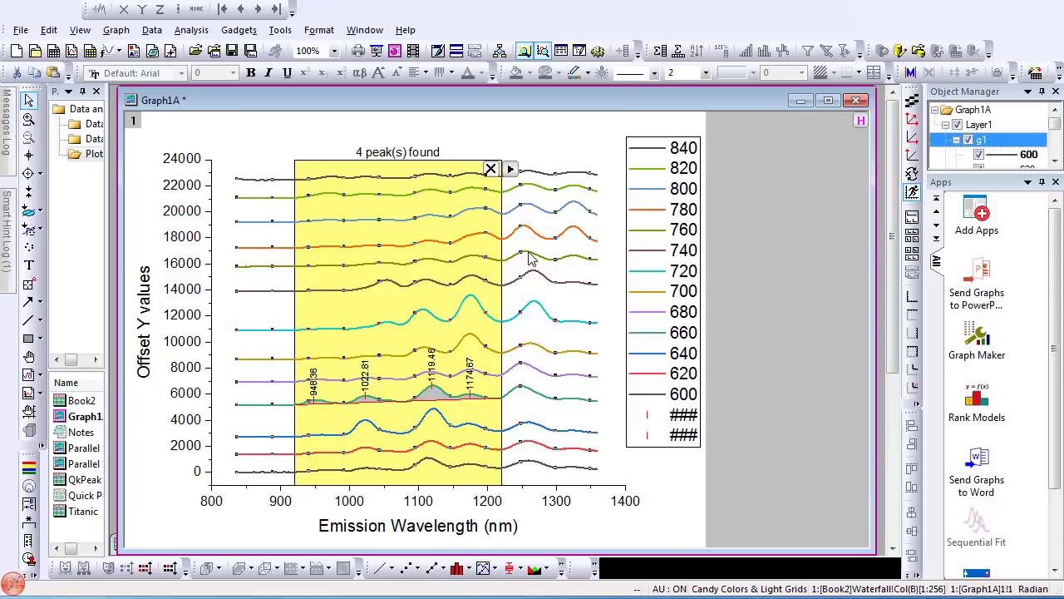
left_click(529, 258)
left_click(510, 179)
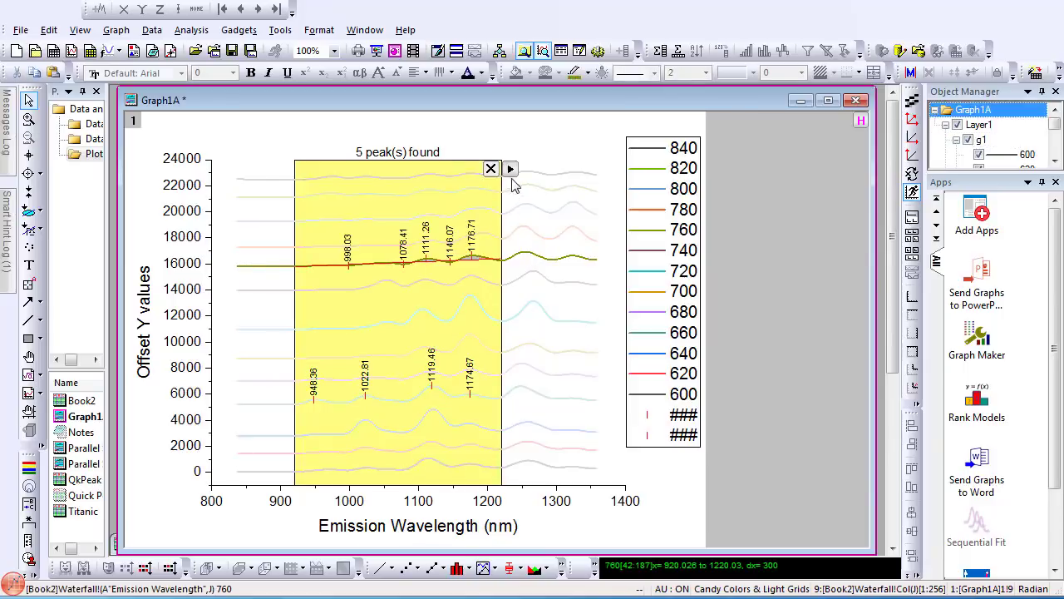
left_click(511, 169)
left_click(559, 175)
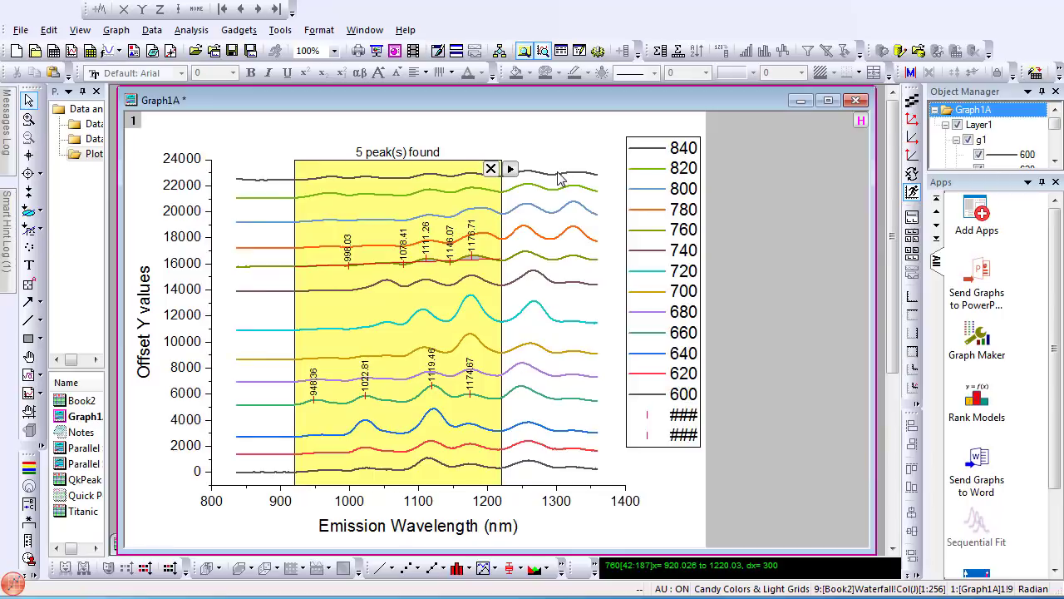